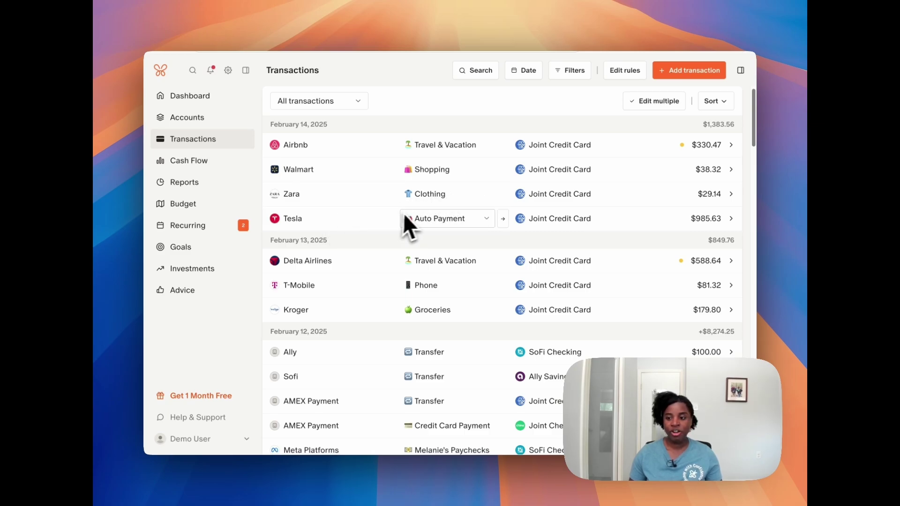
# Change the category of the February 11, 2025 Netflix transaction to Subscriptions
pyautogui.scroll(-2, 466, 227)
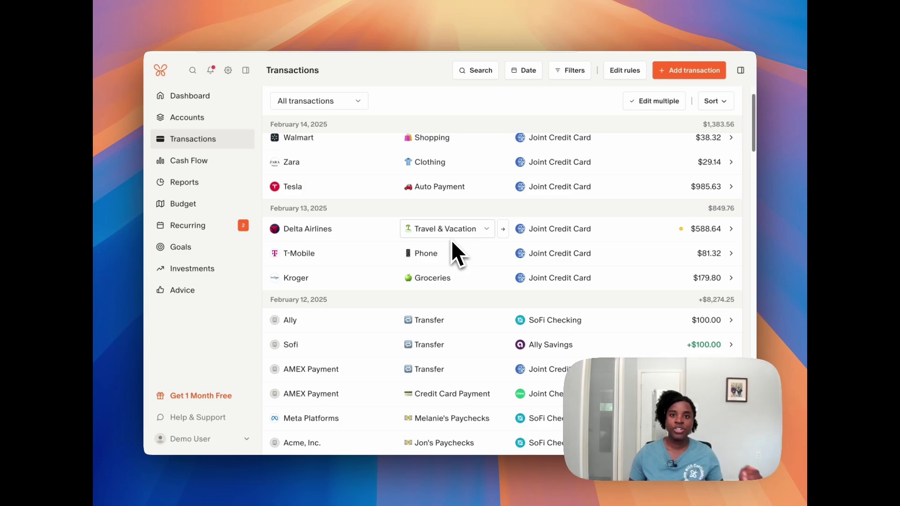
pyautogui.scroll(-5, 447, 234)
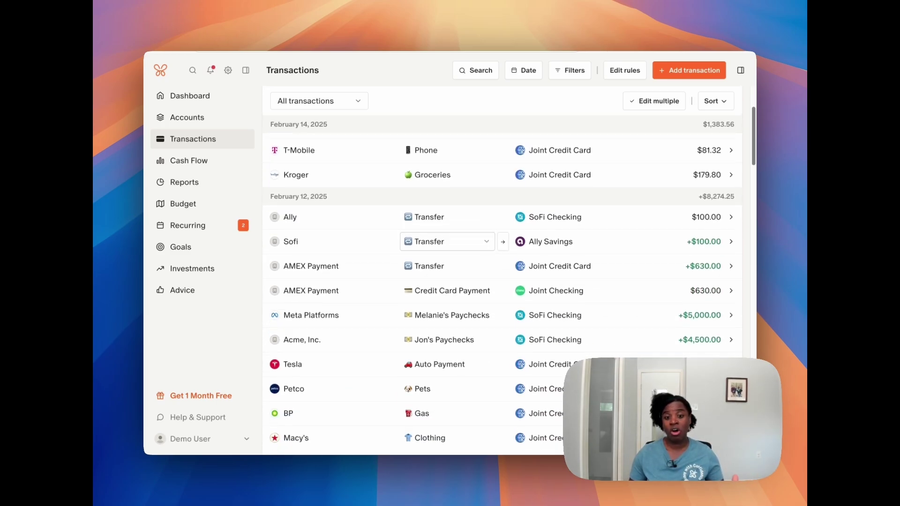
pyautogui.scroll(-4, 447, 239)
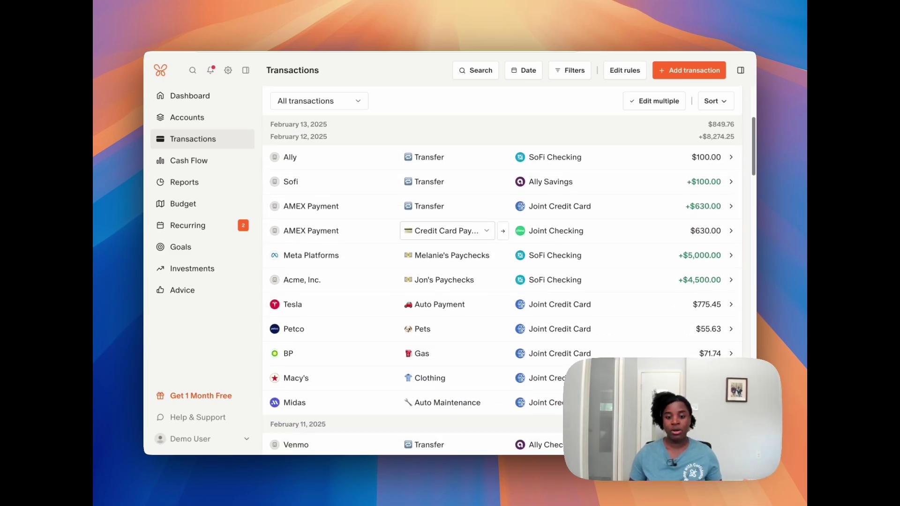
pyautogui.scroll(-6, 447, 242)
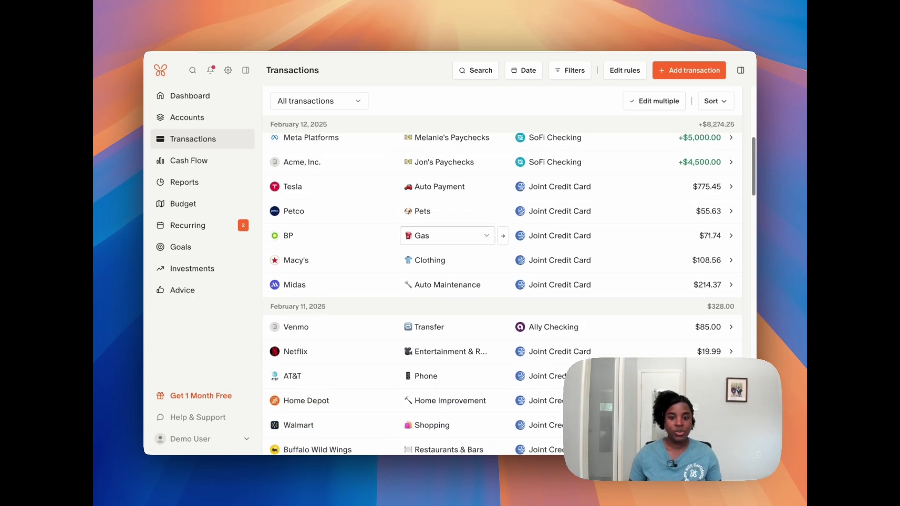
pyautogui.scroll(-4, 445, 238)
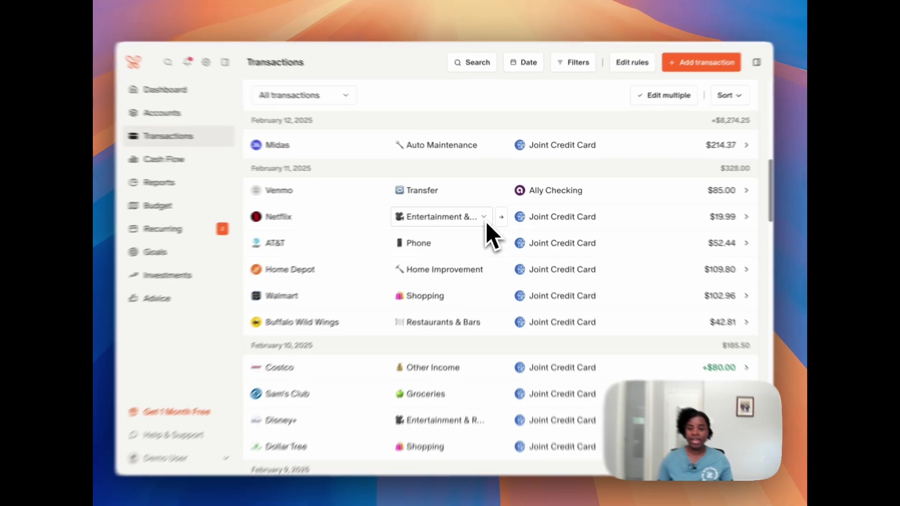
pyautogui.click(488, 219)
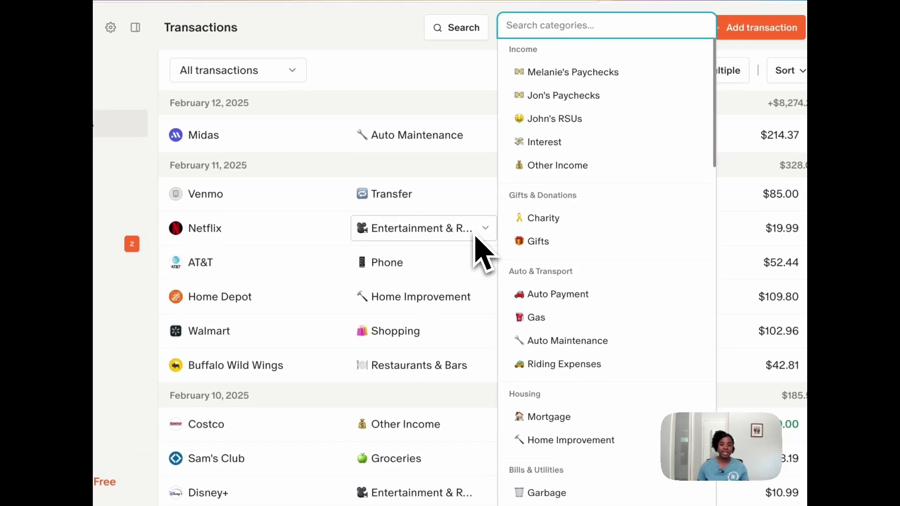
pyautogui.write('sub')
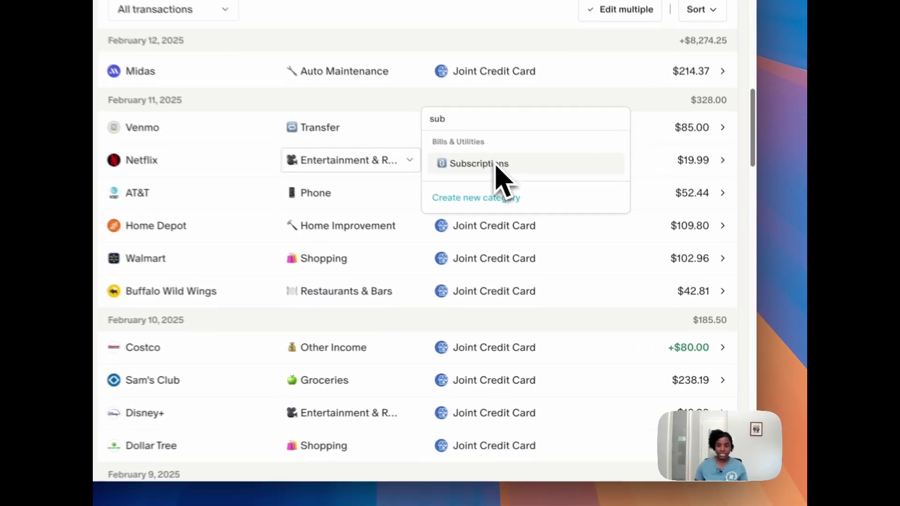
pyautogui.click(496, 165)
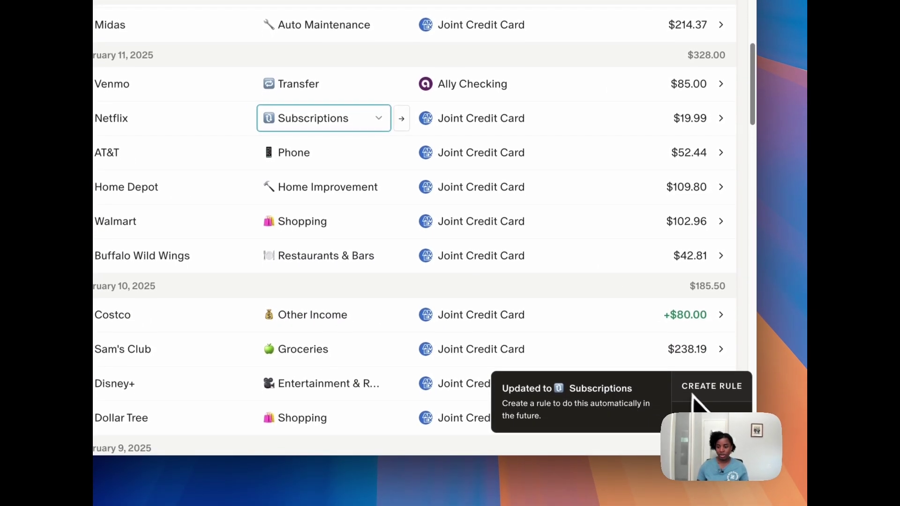
# Start a rule from the Netflix category change, include existing transactions, and preview the changes it would make
pyautogui.click(707, 394)
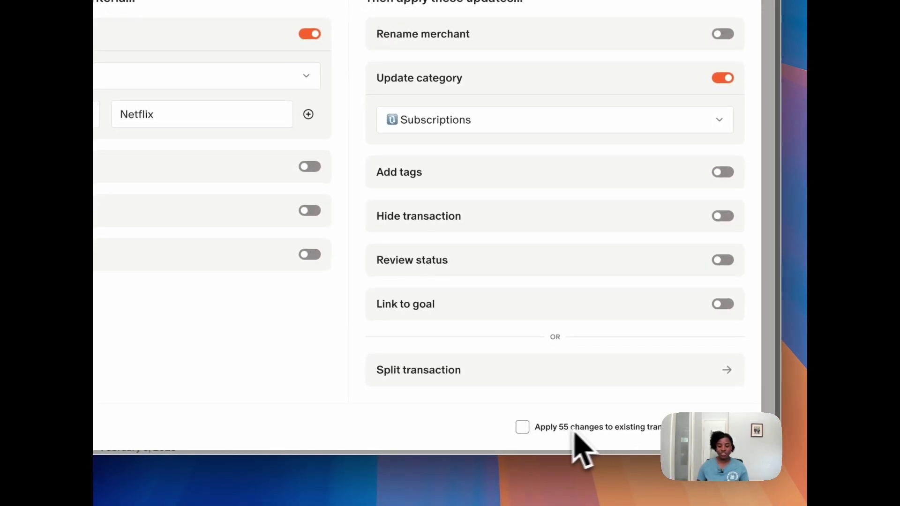
pyautogui.click(522, 427)
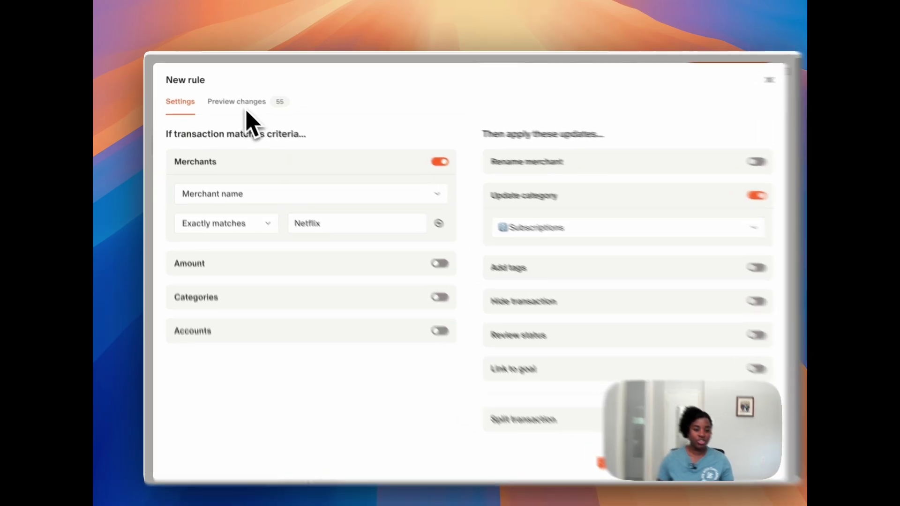
pyautogui.click(237, 100)
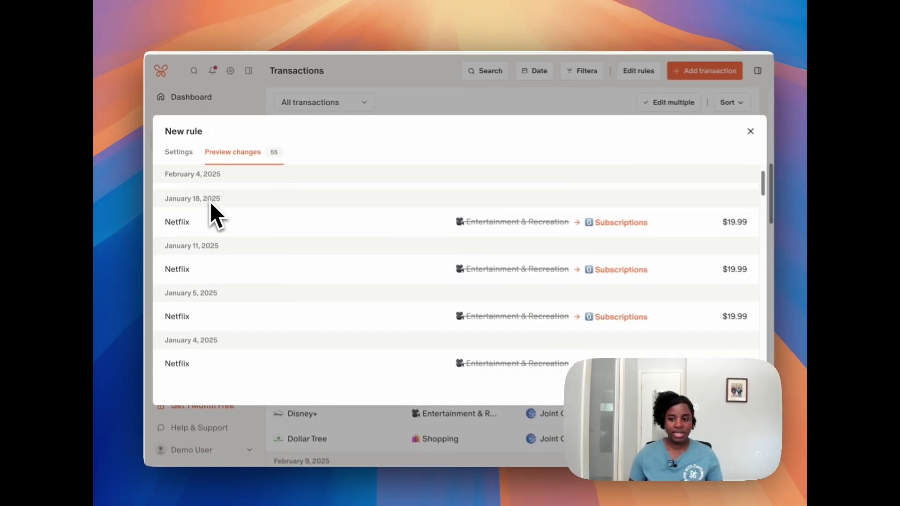
pyautogui.scroll(-2, 261, 260)
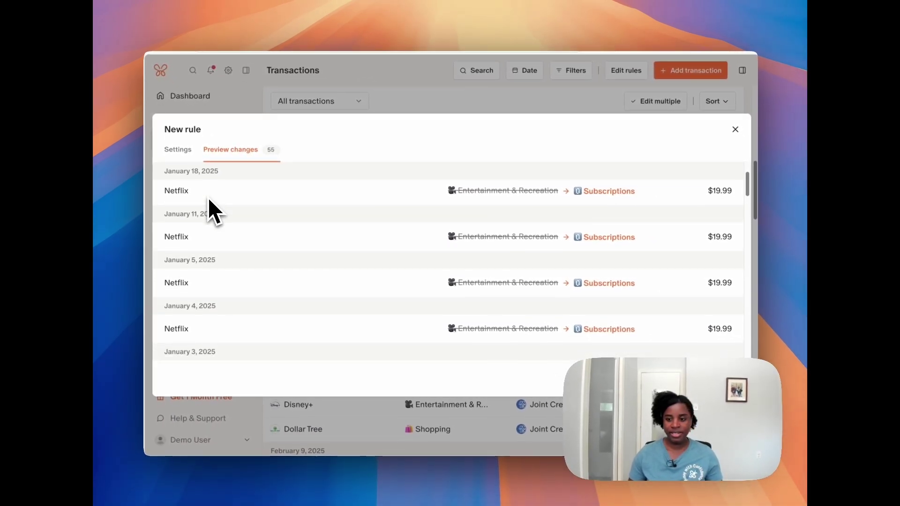
pyautogui.scroll(-3, 727, 286)
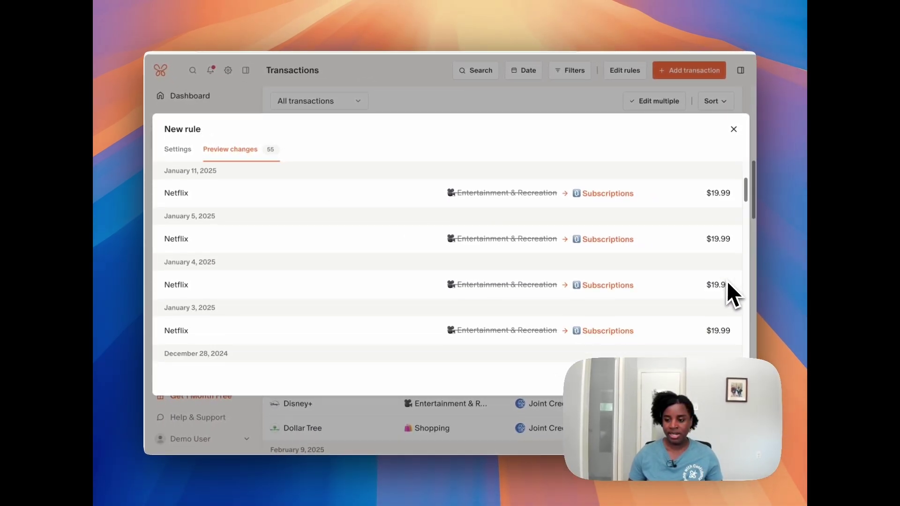
pyautogui.scroll(-5, 728, 285)
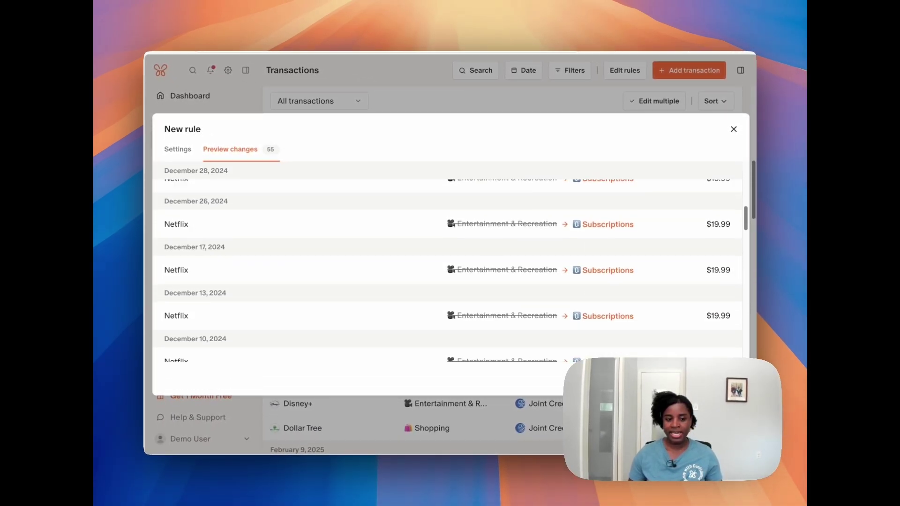
pyautogui.scroll(-5, 447, 263)
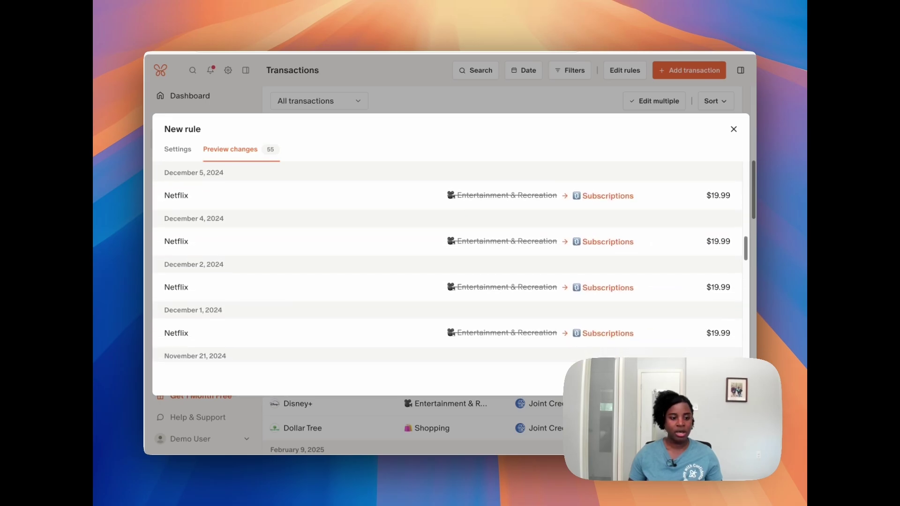
pyautogui.scroll(-3, 726, 295)
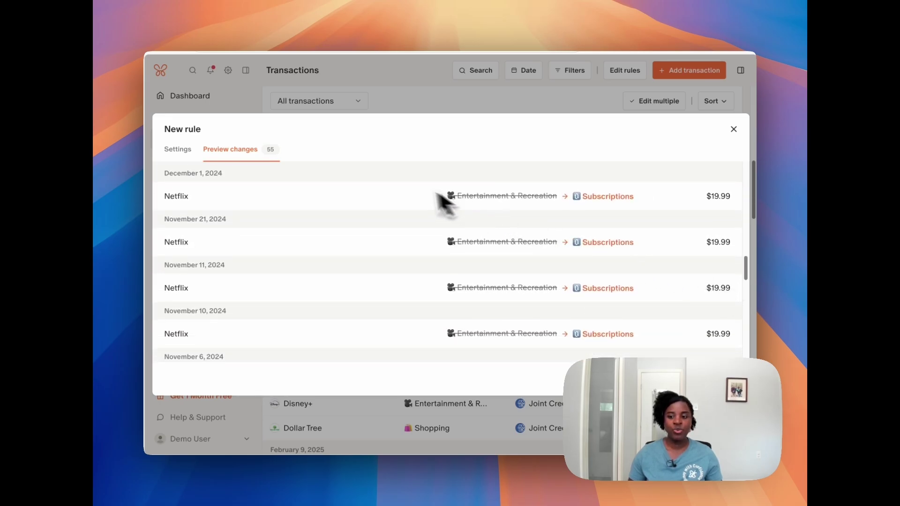
# Save the Netflix rule and confirm applying the Subscriptions category to all matching transactions
pyautogui.click(184, 149)
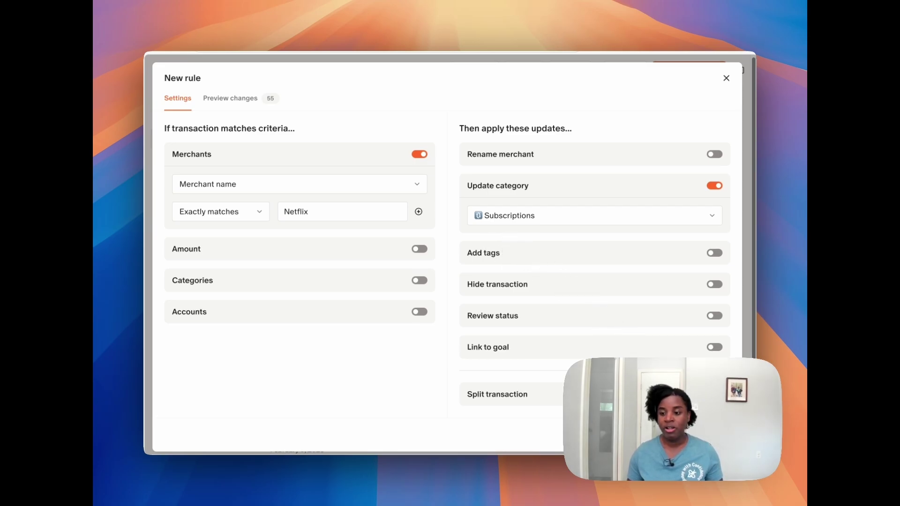
pyautogui.click(713, 435)
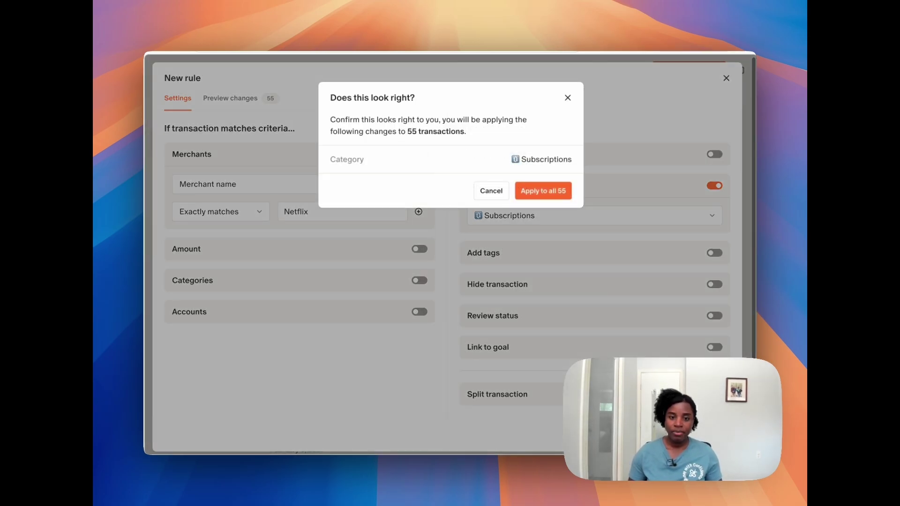
pyautogui.click(542, 191)
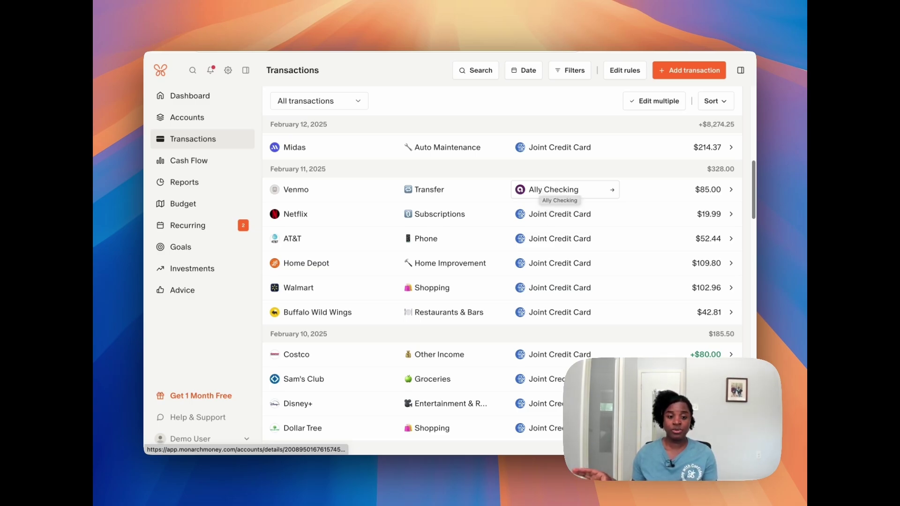
# Change the category of the February 10, 2025 Disney+ transaction to Subscriptions
pyautogui.scroll(-3, 462, 207)
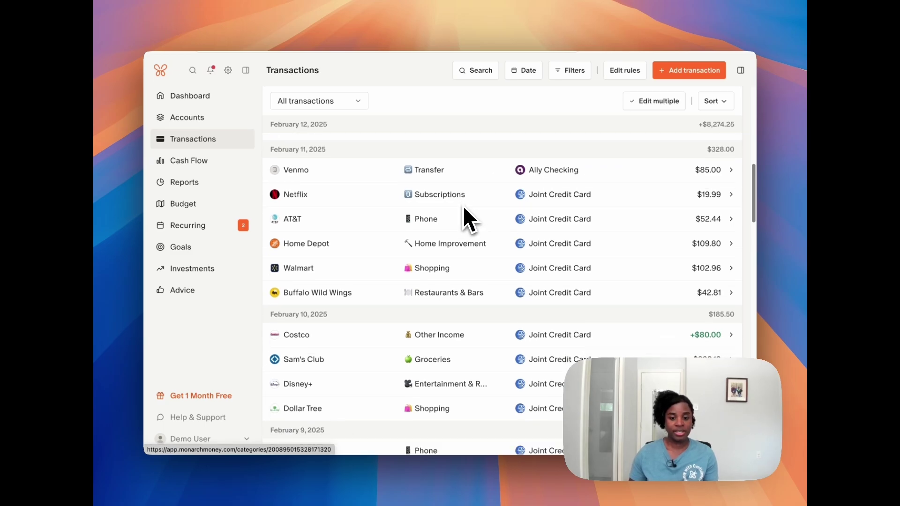
pyautogui.scroll(-4, 460, 207)
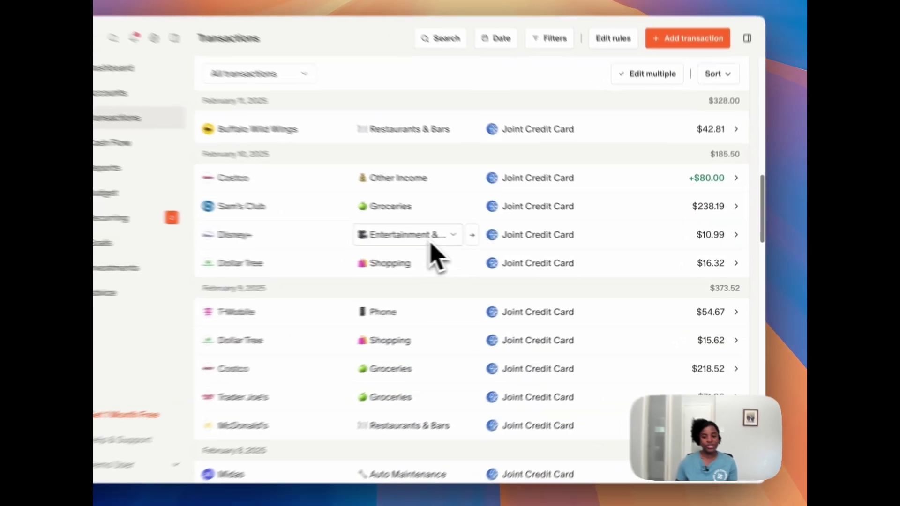
pyautogui.click(466, 246)
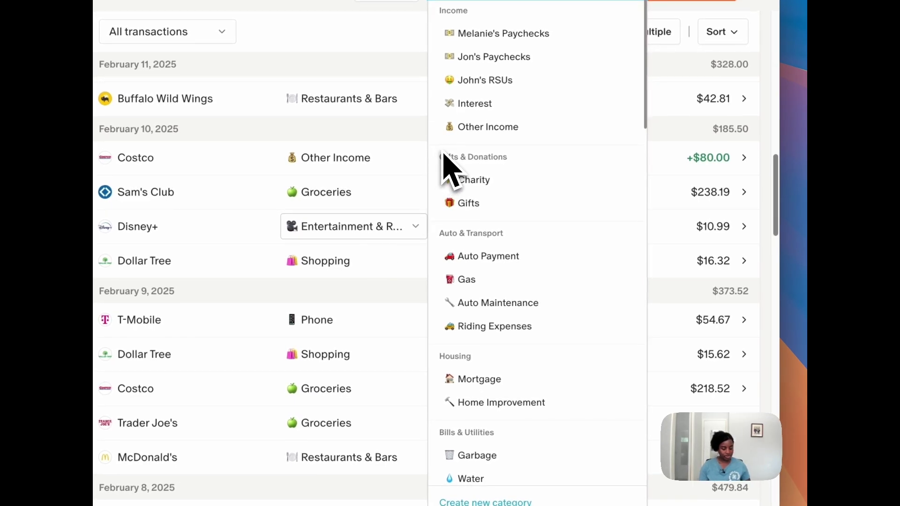
pyautogui.write('sub')
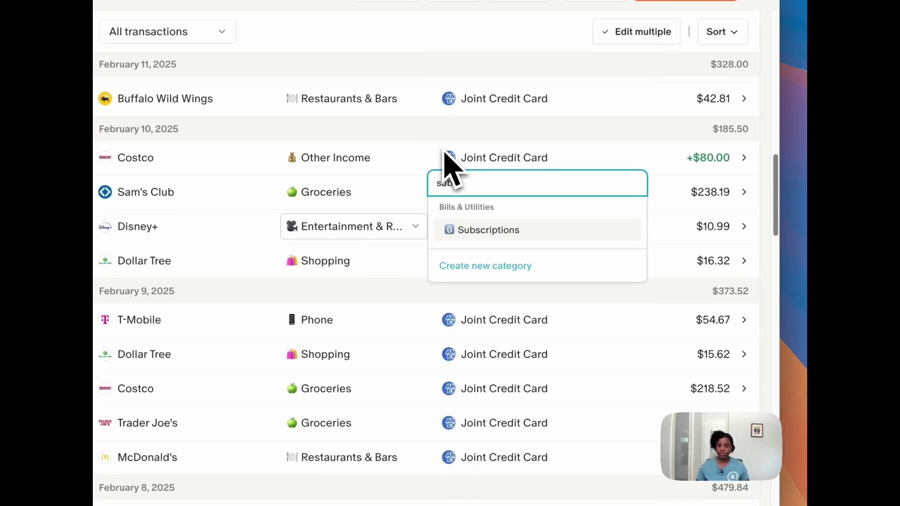
pyautogui.click(492, 229)
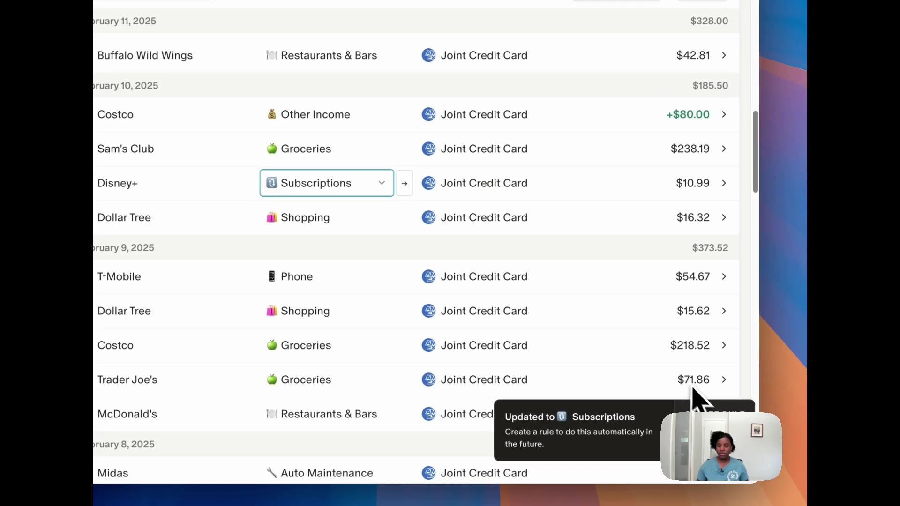
# Create a rule that categorizes Disney+ transactions as Subscriptions, previewing the affected transactions before saving it
pyautogui.click(715, 408)
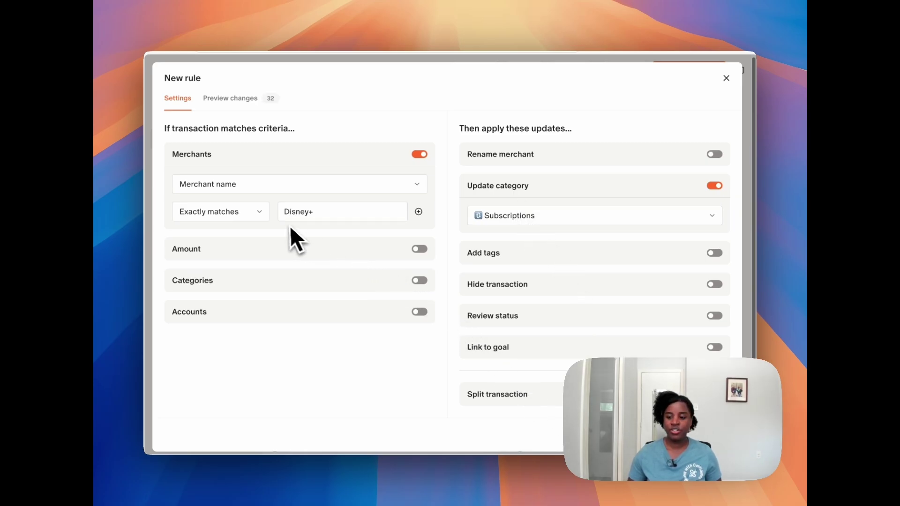
pyautogui.click(233, 99)
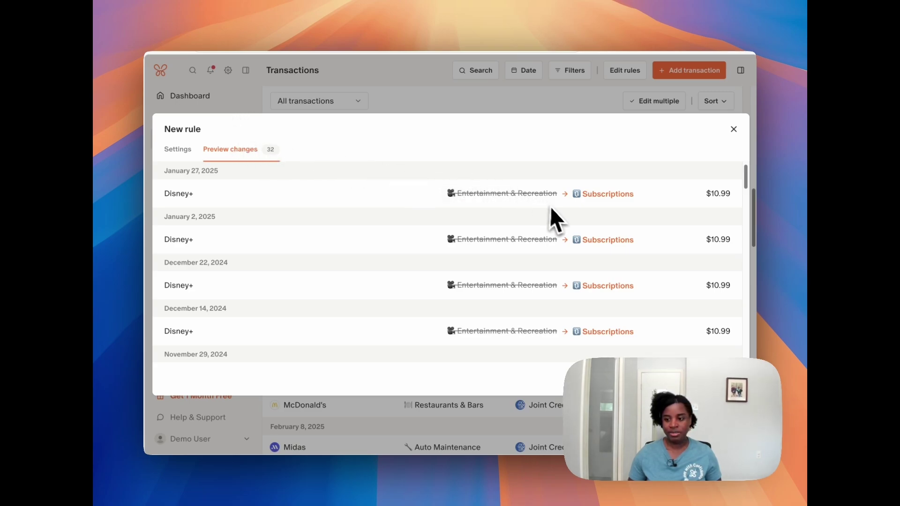
pyautogui.scroll(-5, 564, 215)
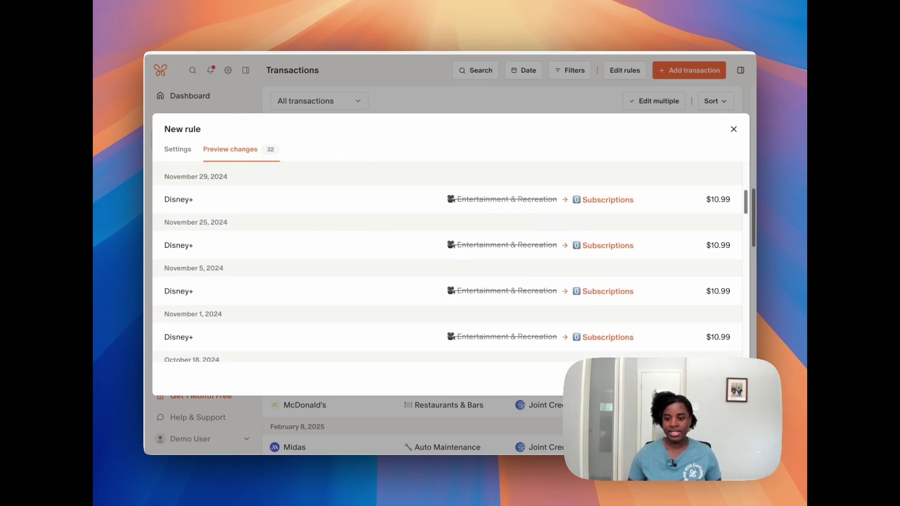
pyautogui.click(716, 376)
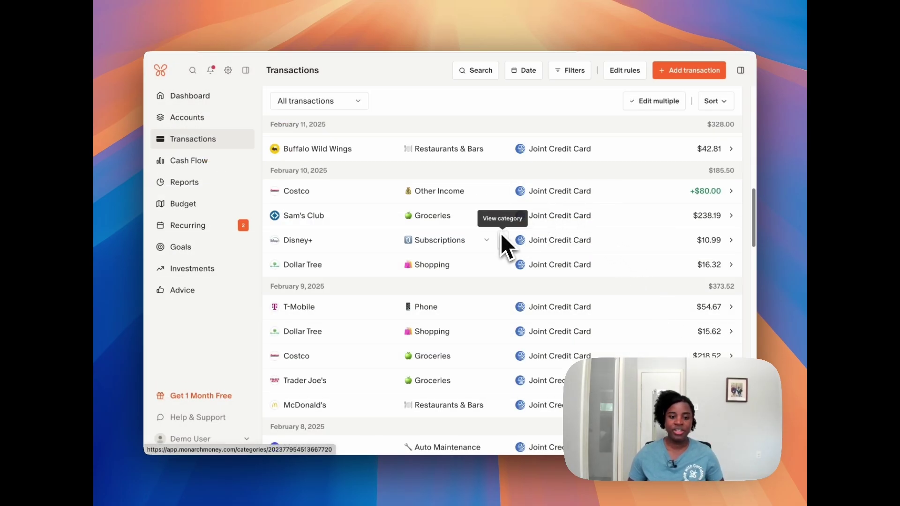
# Change the category of the February 11, 2025 Venmo transaction to Child Care
pyautogui.scroll(-2, 477, 282)
pyautogui.scroll(-8, 477, 282)
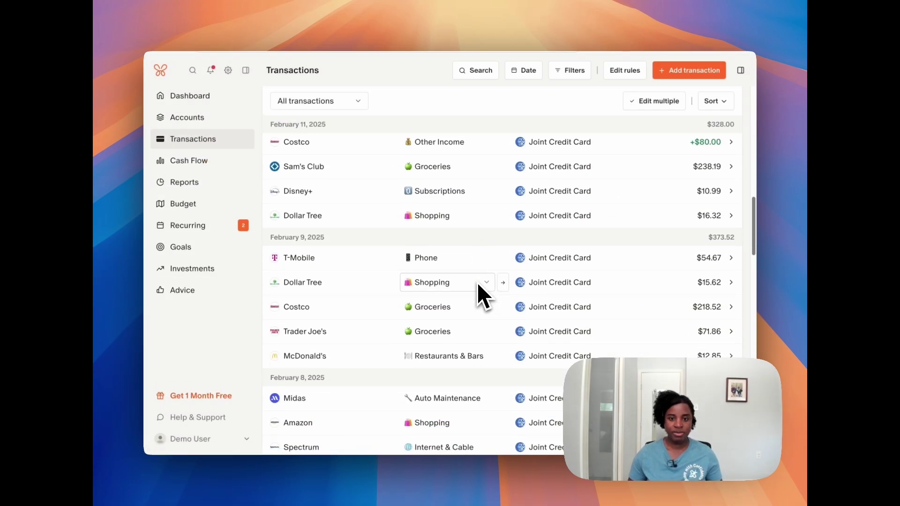
pyautogui.scroll(-4, 477, 282)
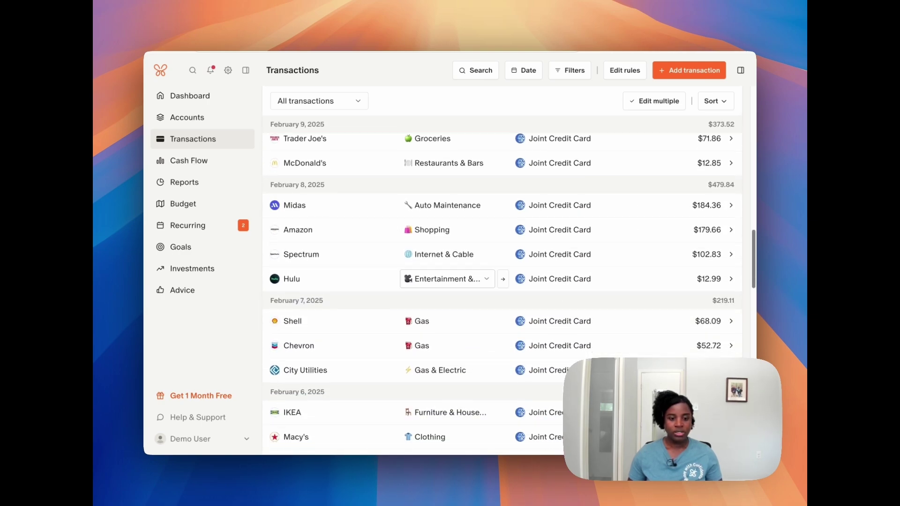
pyautogui.scroll(-4, 477, 282)
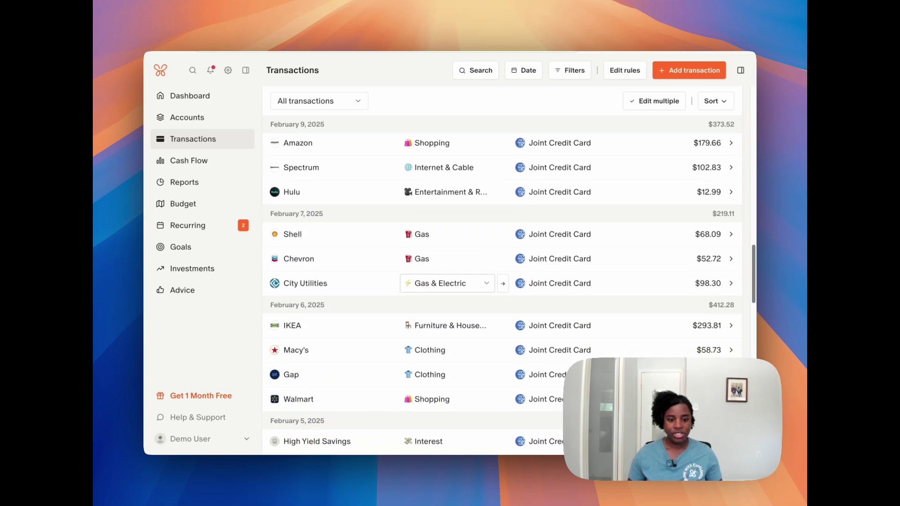
pyautogui.scroll(12, 477, 282)
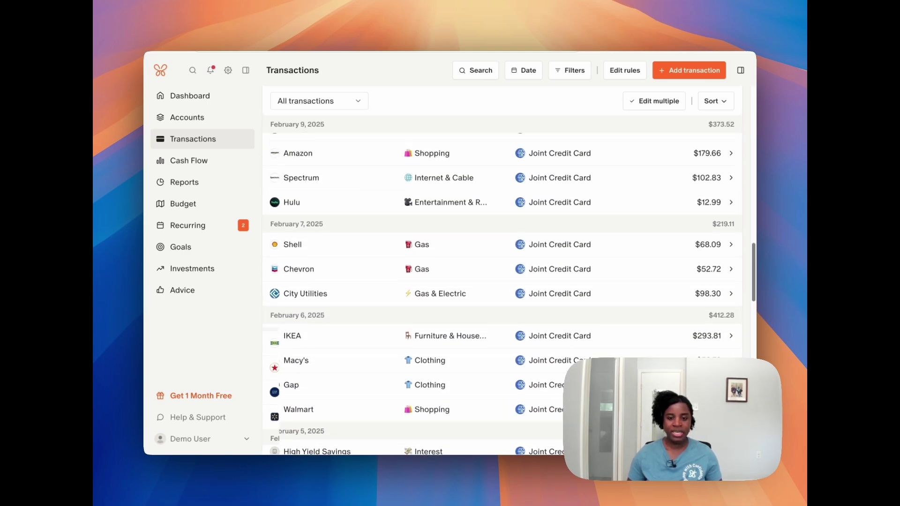
pyautogui.scroll(6, 445, 291)
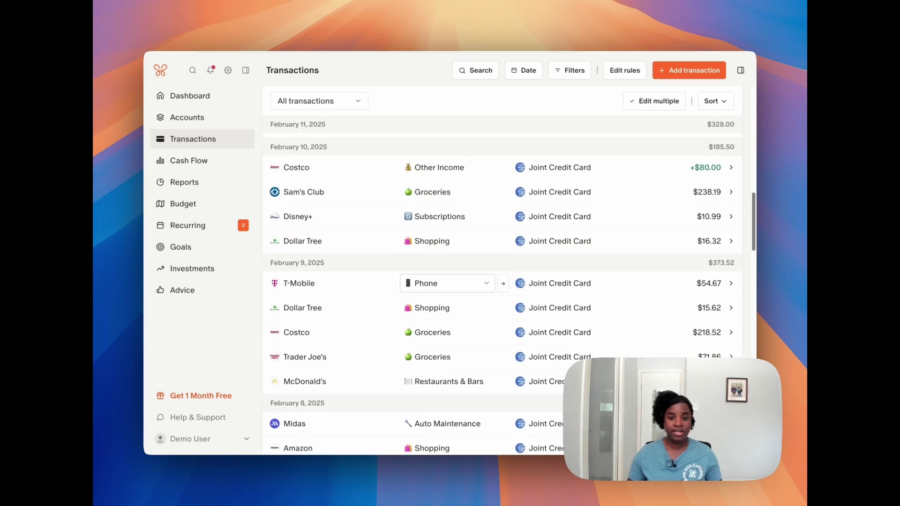
pyautogui.scroll(6, 476, 284)
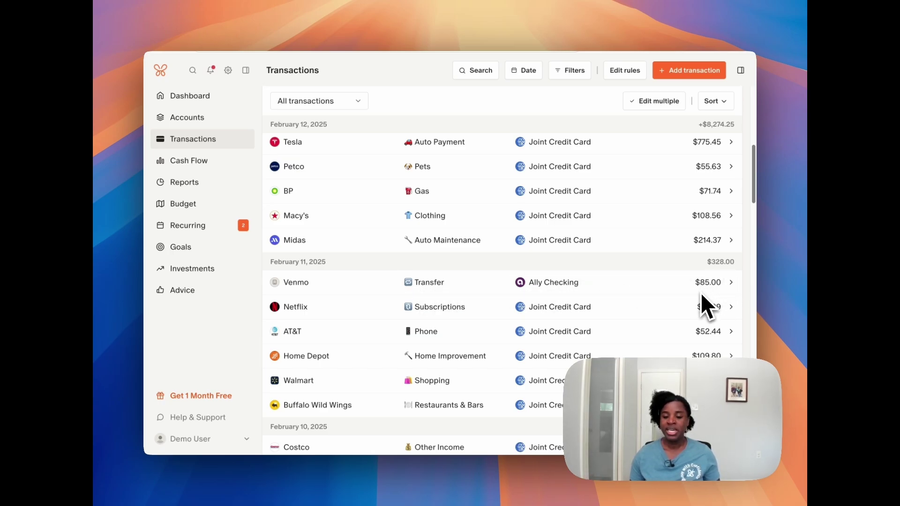
pyautogui.click(484, 287)
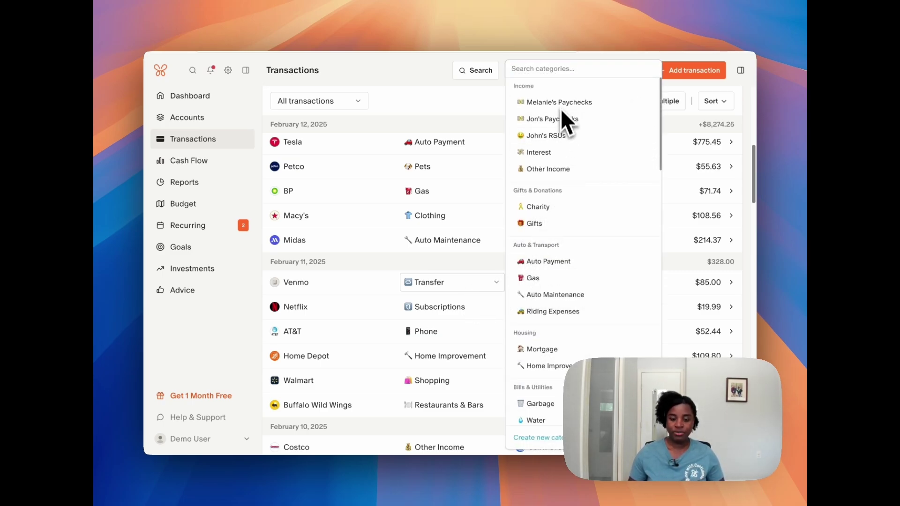
pyautogui.write('ch')
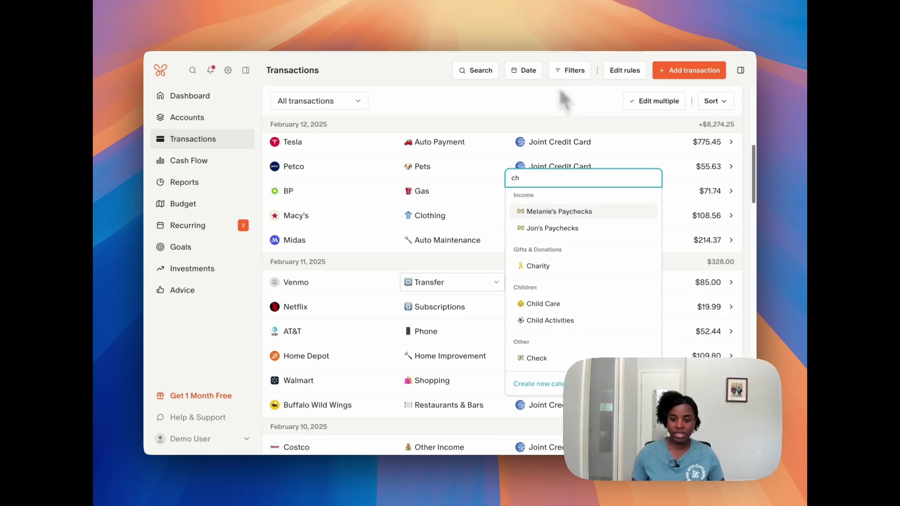
pyautogui.click(536, 308)
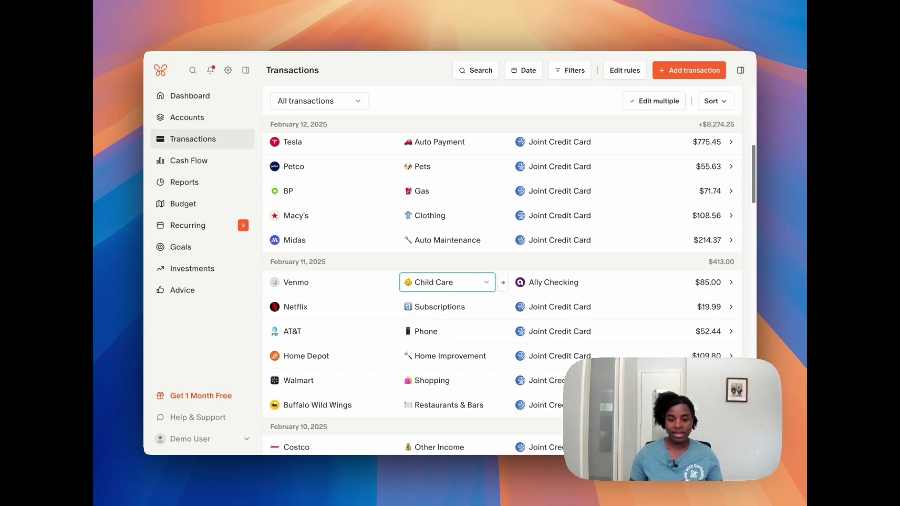
# Change the category of the February 10, 2025 Costco refund of $80.00 to Groceries
pyautogui.scroll(-5, 447, 302)
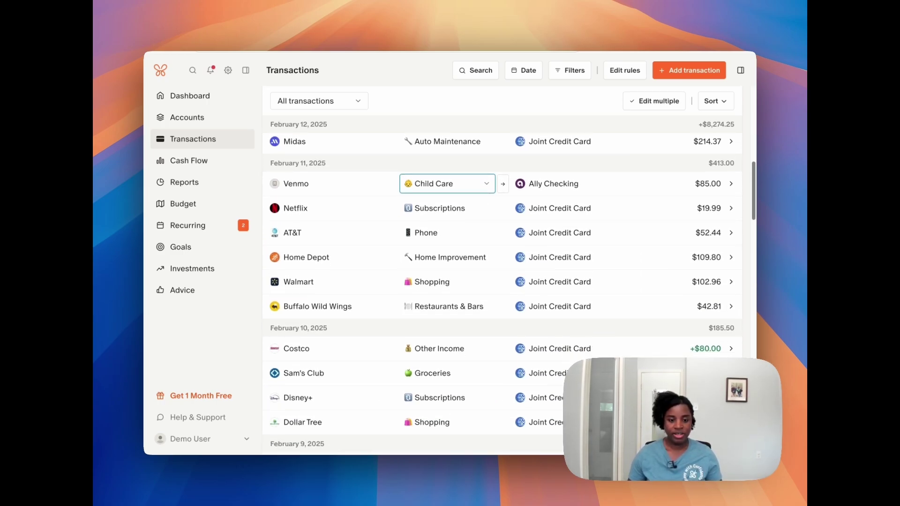
pyautogui.scroll(-2, 429, 320)
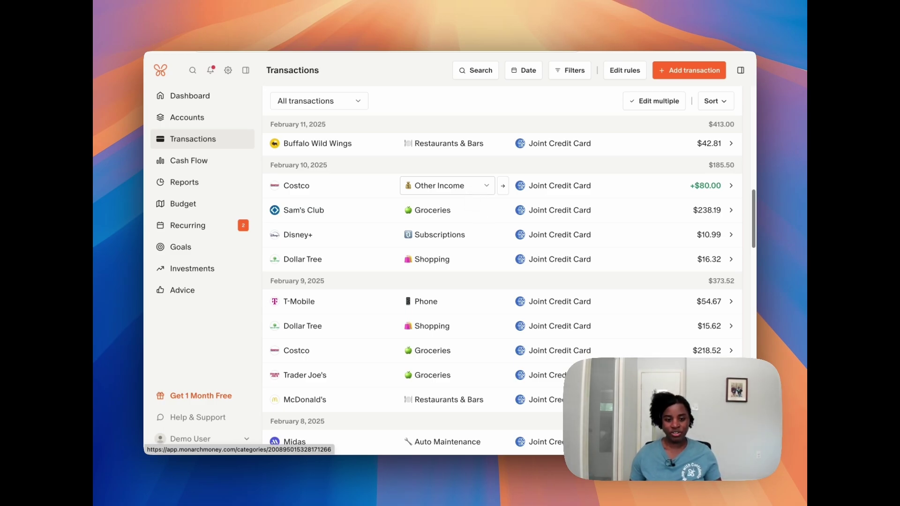
pyautogui.scroll(-3, 468, 201)
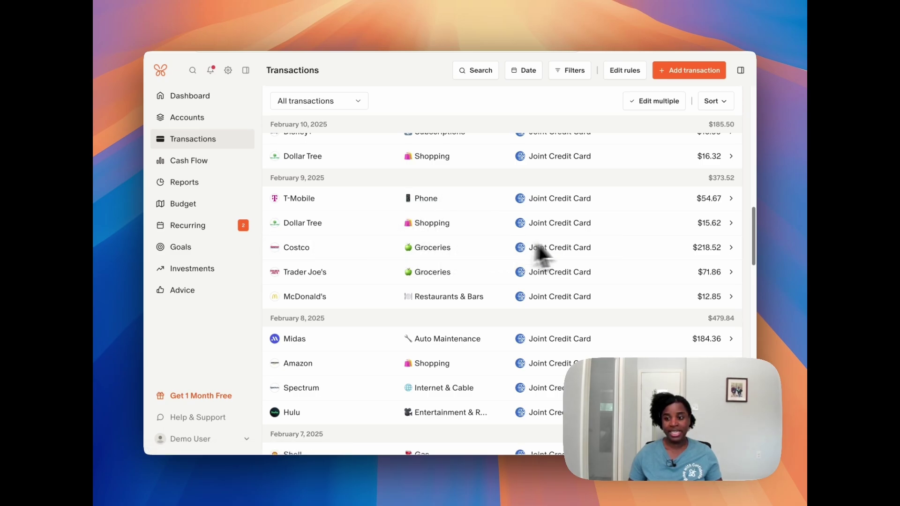
pyautogui.scroll(2, 504, 253)
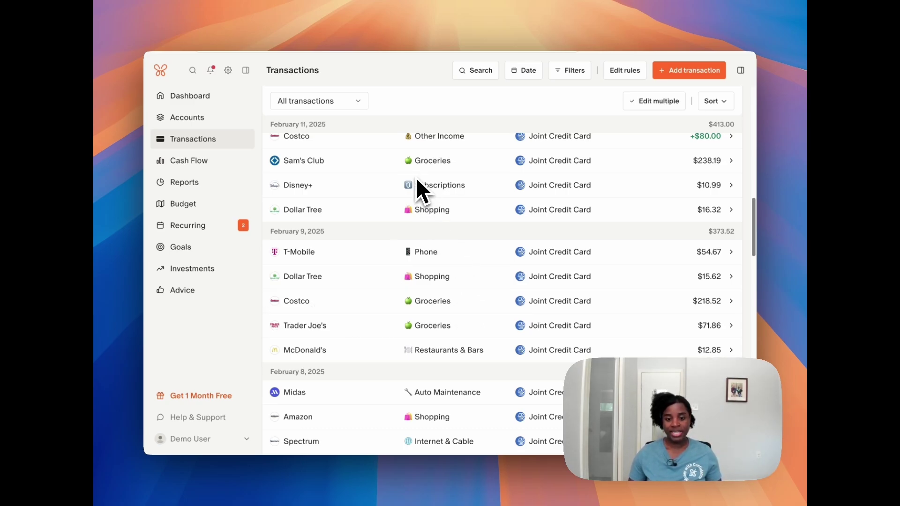
pyautogui.scroll(1, 417, 180)
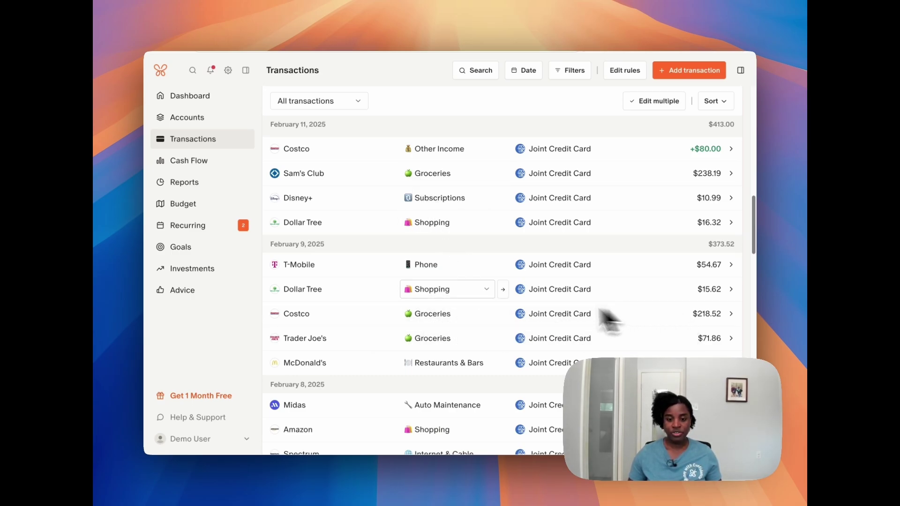
pyautogui.scroll(3, 408, 308)
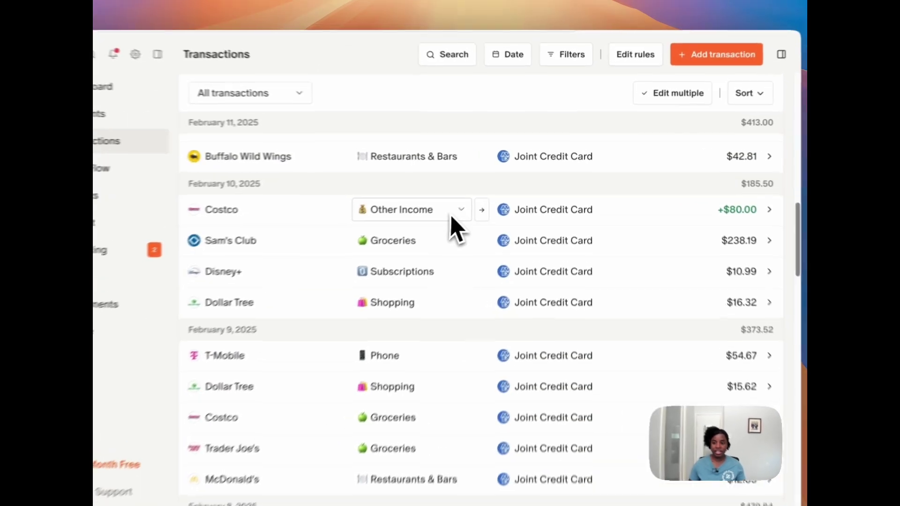
pyautogui.click(443, 199)
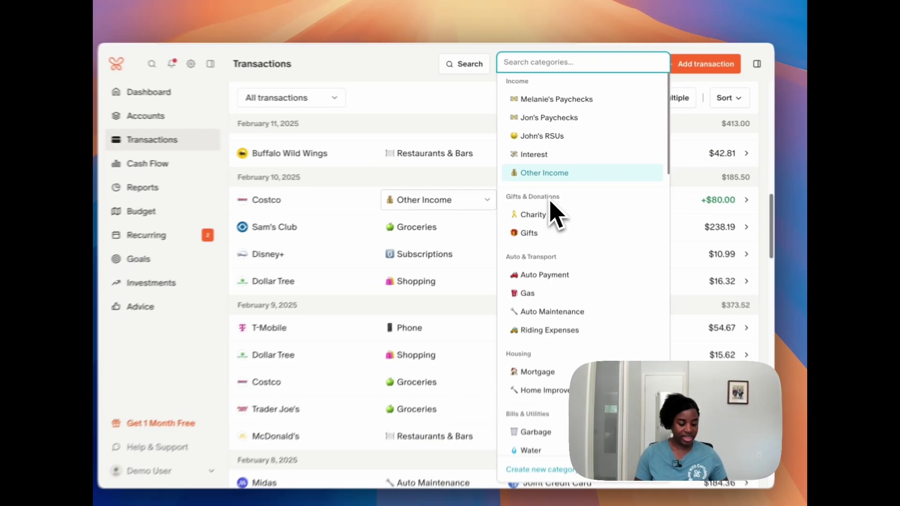
pyautogui.write('grocer')
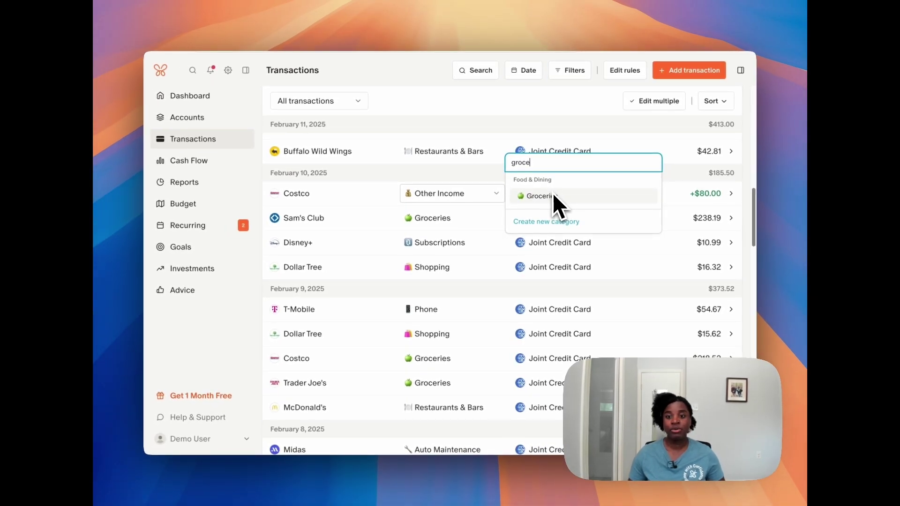
pyautogui.click(555, 193)
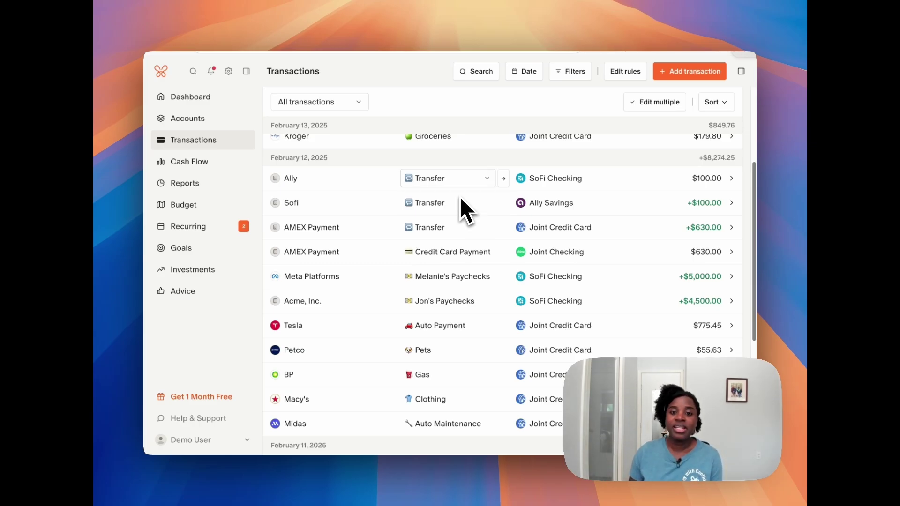
# Assign the Acme, Inc. deposit to the second paychecks category under Income, and open a new rule for that merchant
pyautogui.scroll(-1, 460, 206)
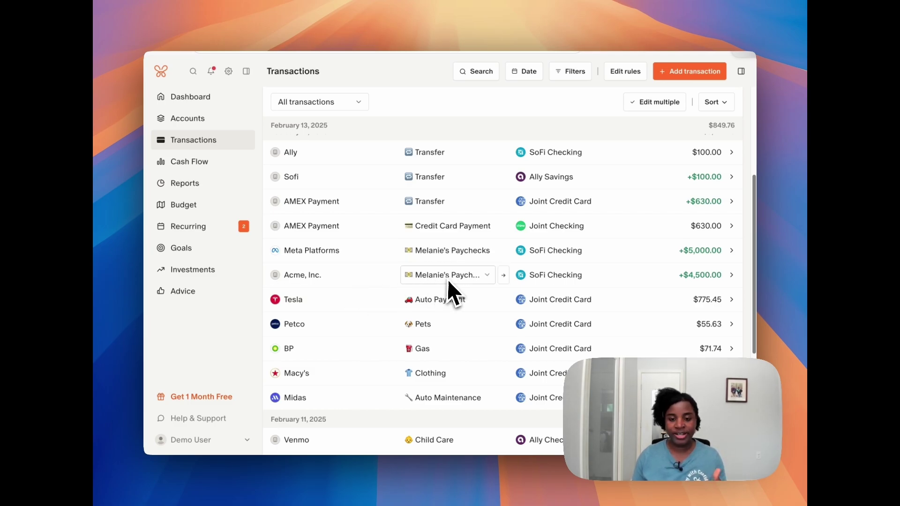
pyautogui.click(486, 280)
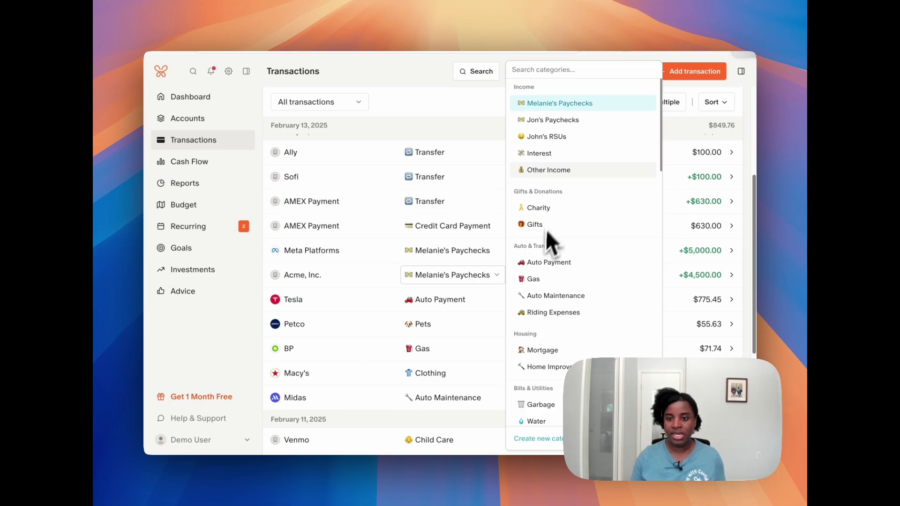
pyautogui.click(546, 127)
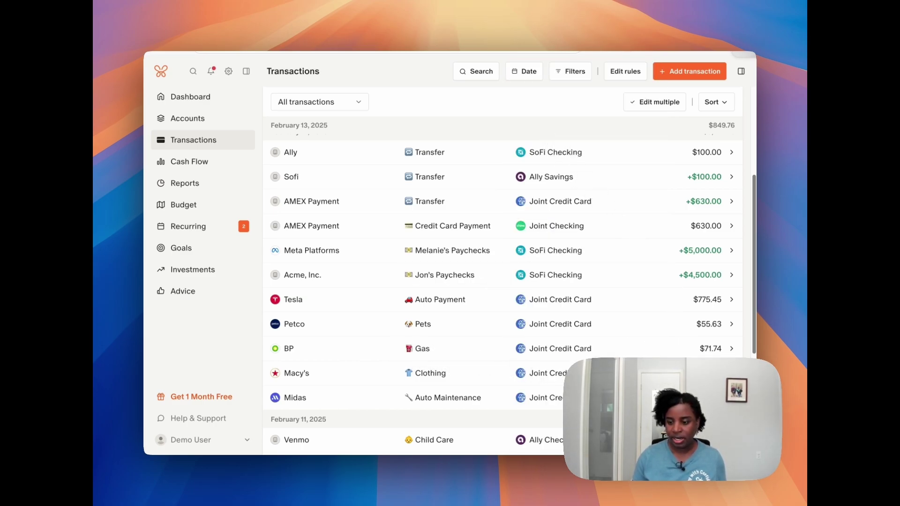
pyautogui.click(503, 275)
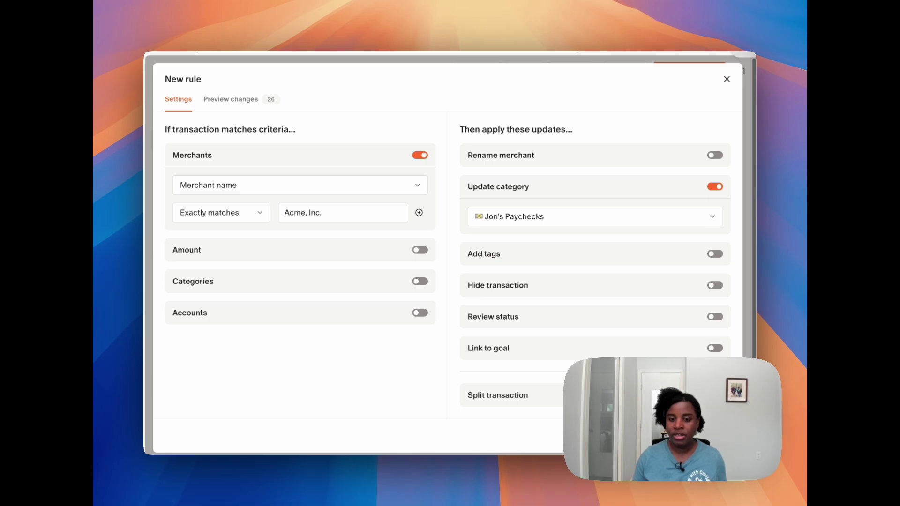
pyautogui.press('Escape')
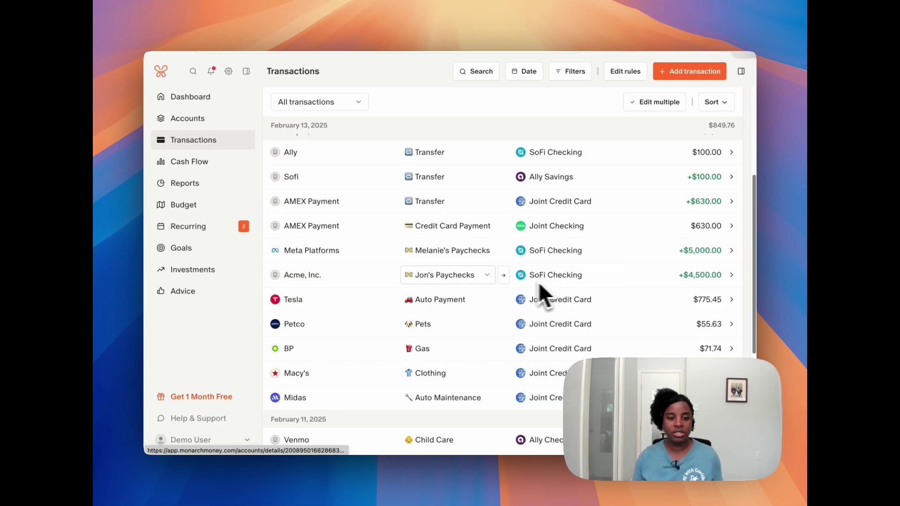
# Open the details of the February 9, 2025 Costco transaction and start splitting it
pyautogui.scroll(5, 568, 209)
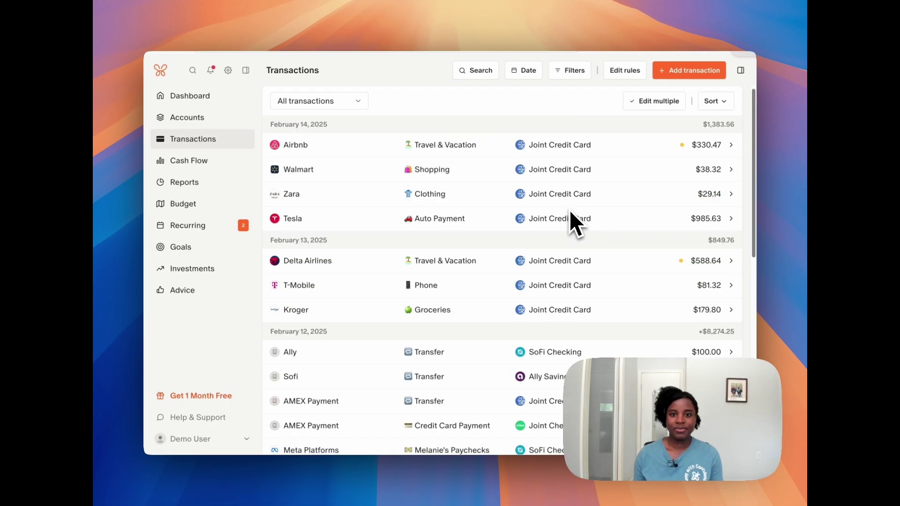
pyautogui.scroll(-2, 535, 227)
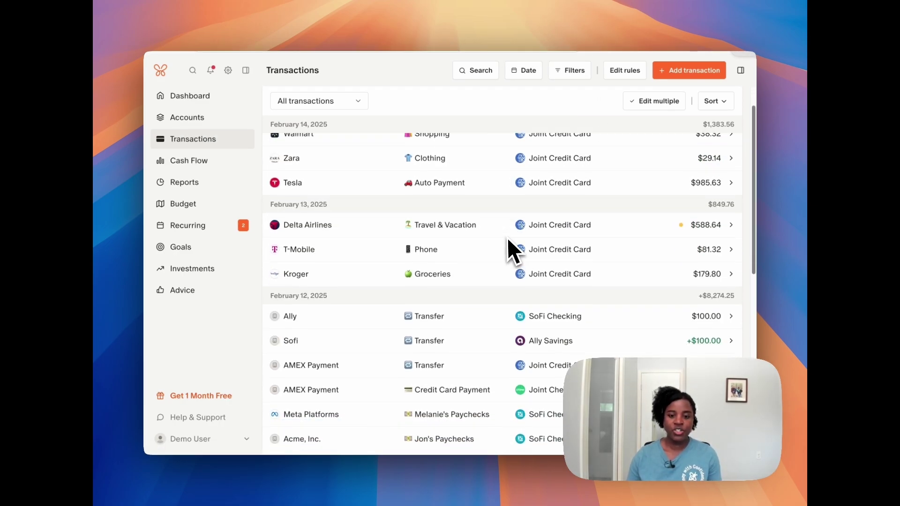
pyautogui.scroll(-4, 504, 239)
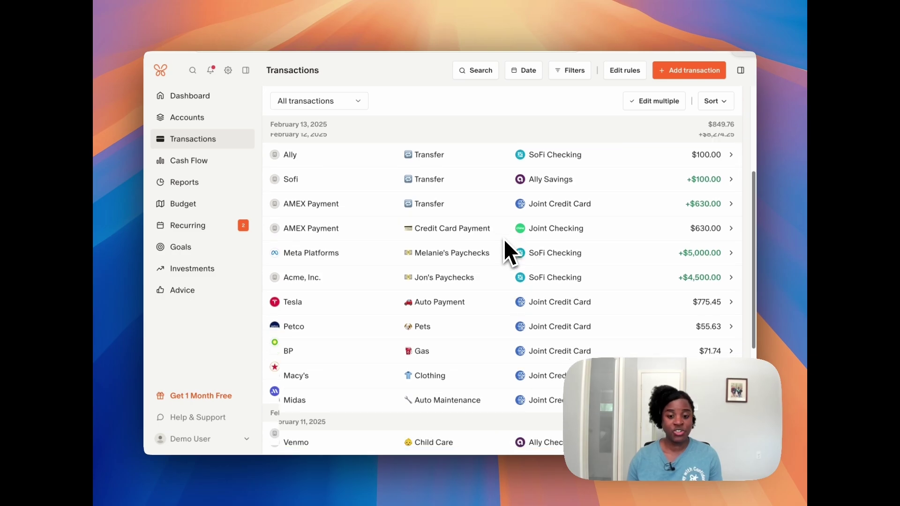
pyautogui.scroll(-5, 504, 240)
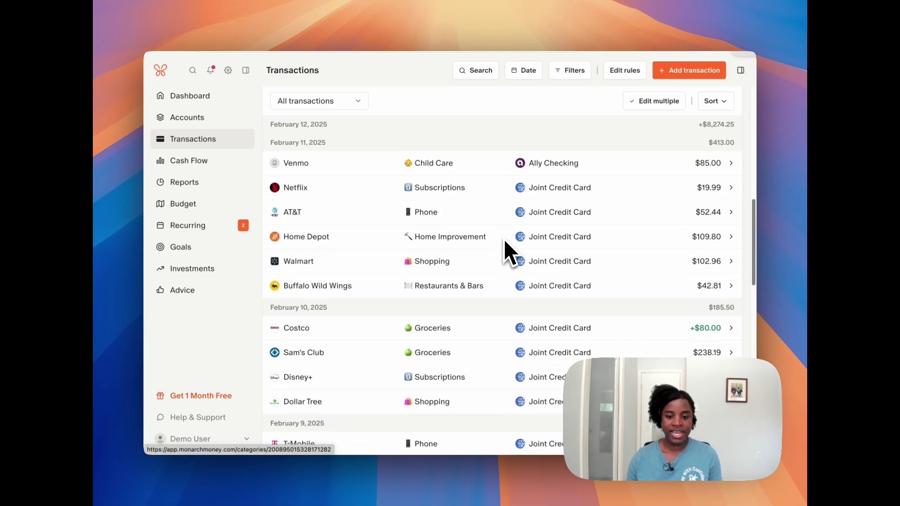
pyautogui.scroll(-2, 503, 239)
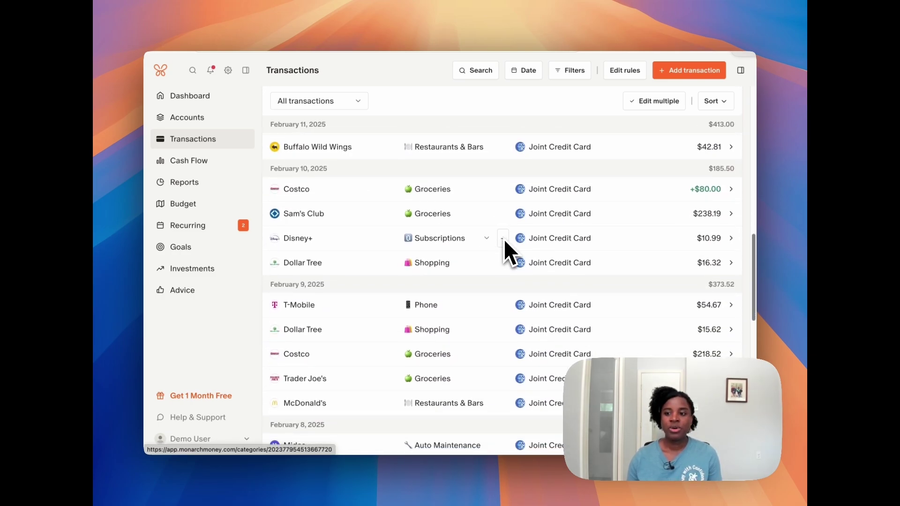
pyautogui.scroll(-3, 503, 239)
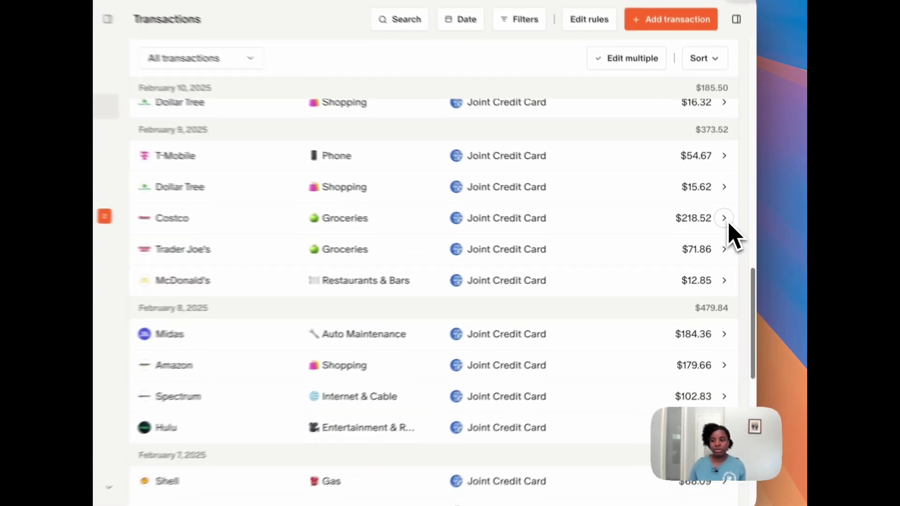
pyautogui.click(730, 226)
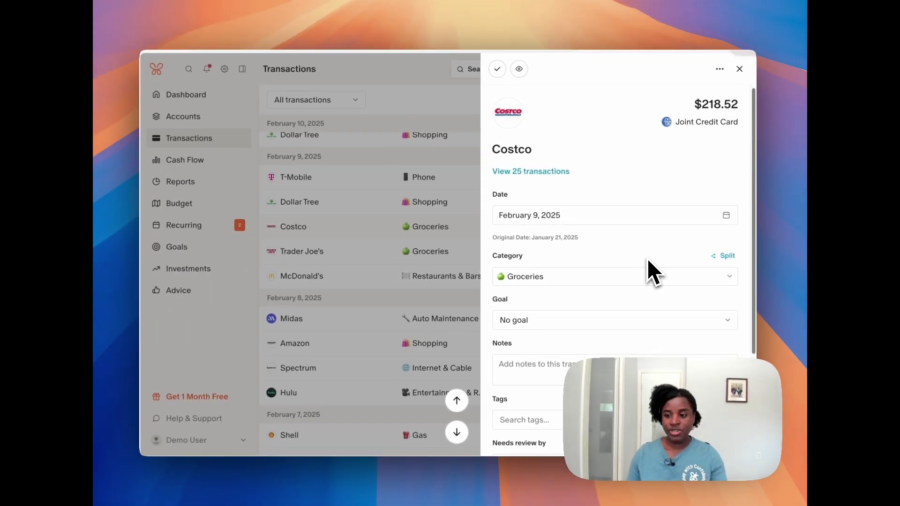
pyautogui.click(732, 259)
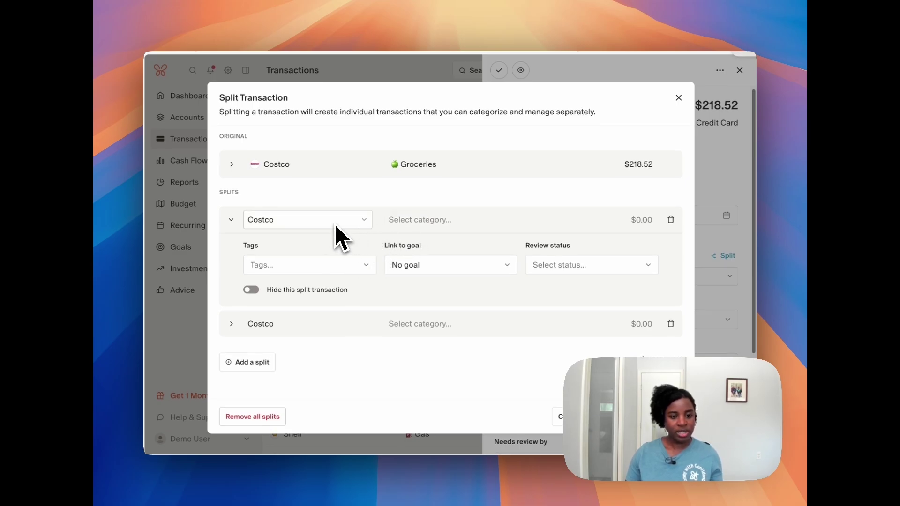
# Categorize the first Costco split as Shopping and set its amount to $80
pyautogui.click(407, 220)
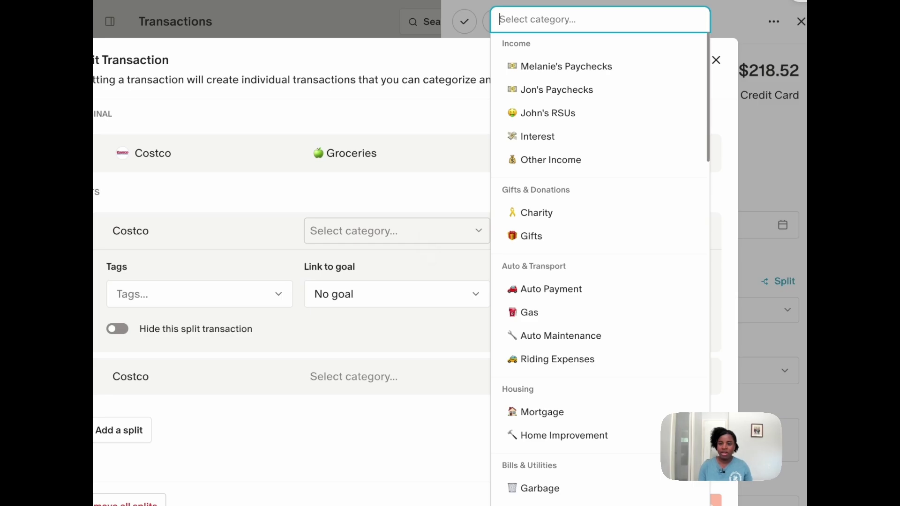
pyautogui.write('shop')
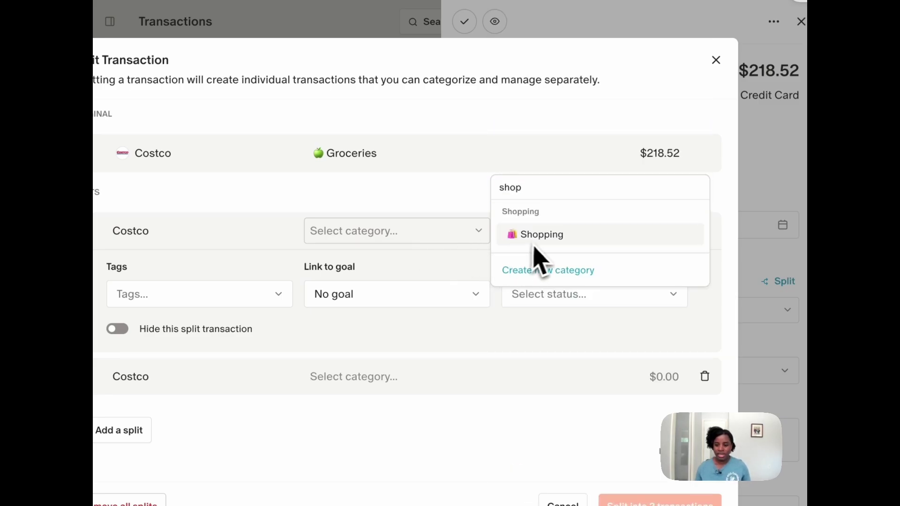
pyautogui.click(532, 240)
pyautogui.write('80')
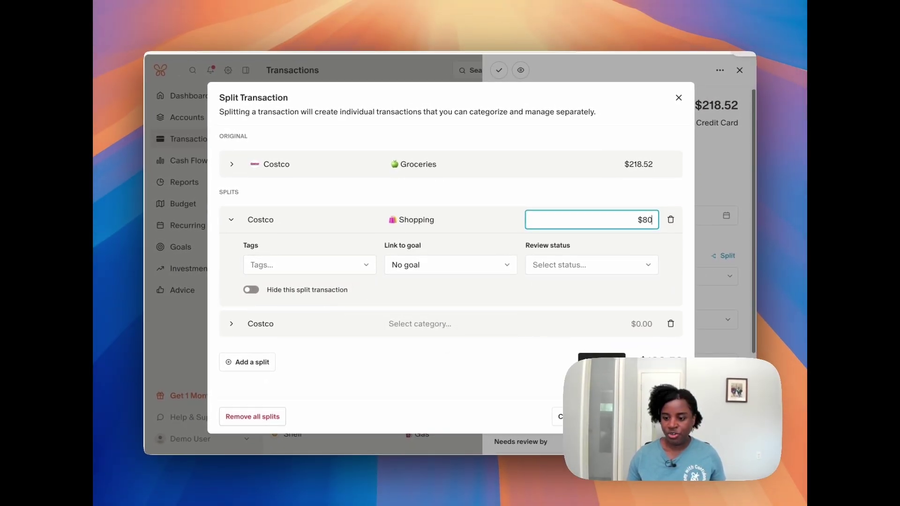
# Categorize the second Costco split as Groceries with an amount of $138.52, and split the purchase into two transactions
pyautogui.click(430, 328)
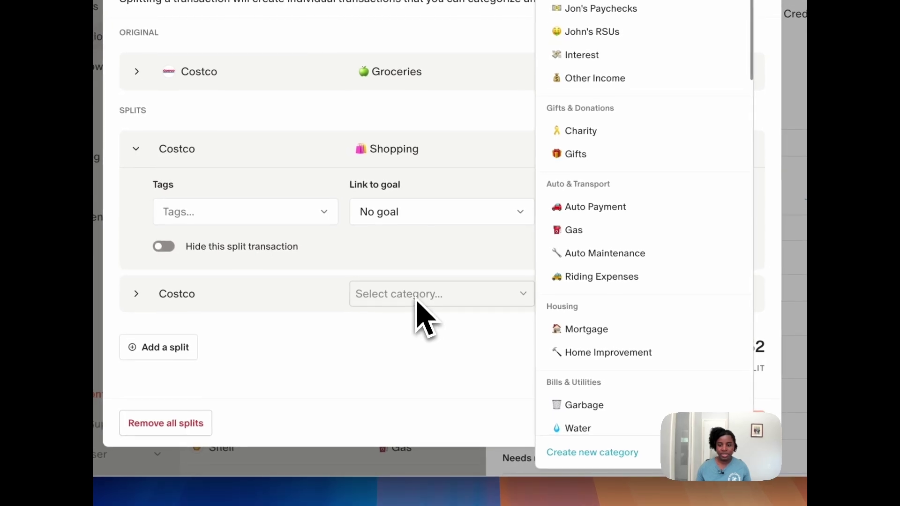
pyautogui.write('gr')
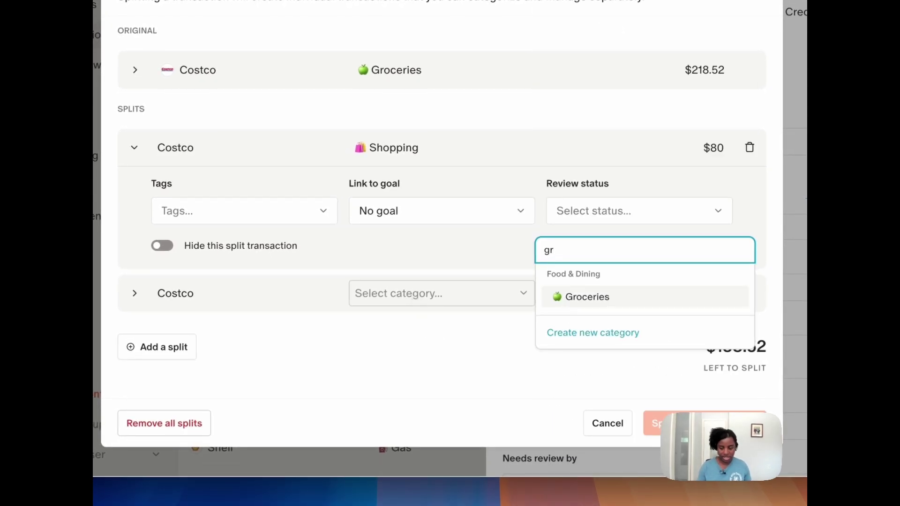
pyautogui.click(588, 298)
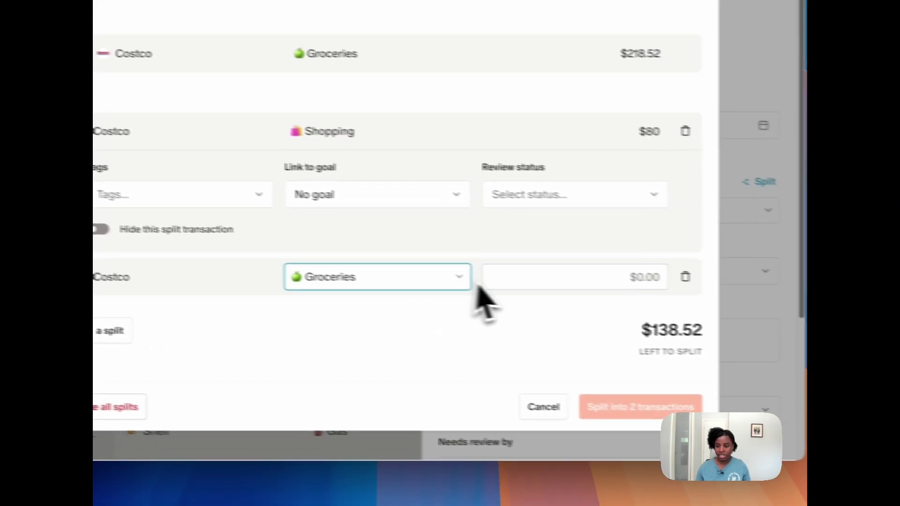
pyautogui.click(689, 303)
pyautogui.write('13')
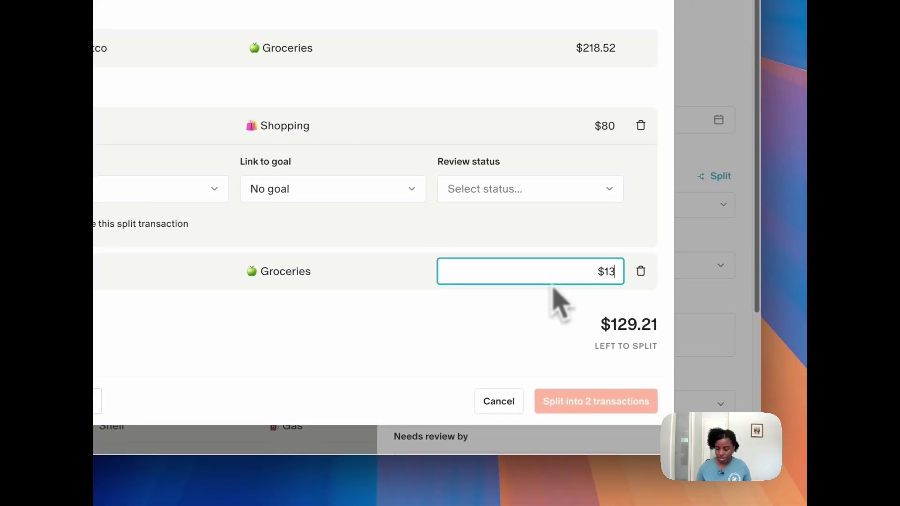
pyautogui.write('8.52')
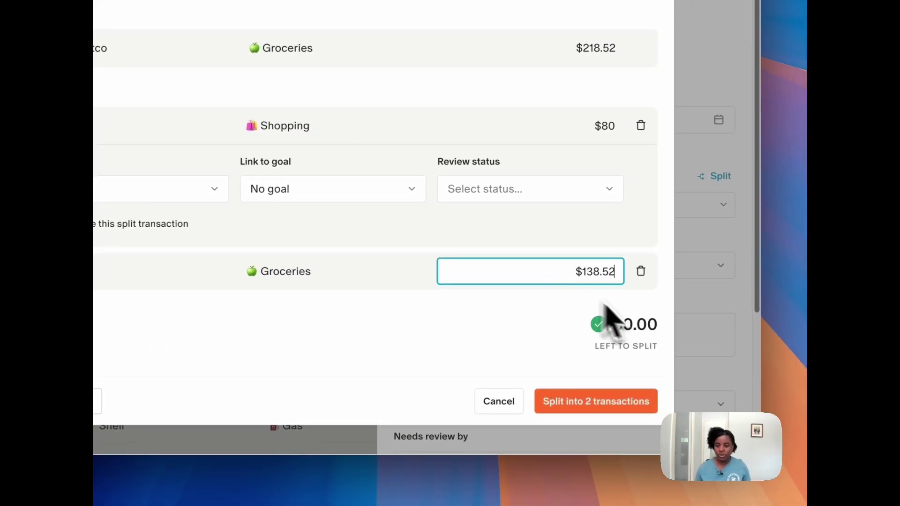
pyautogui.click(598, 403)
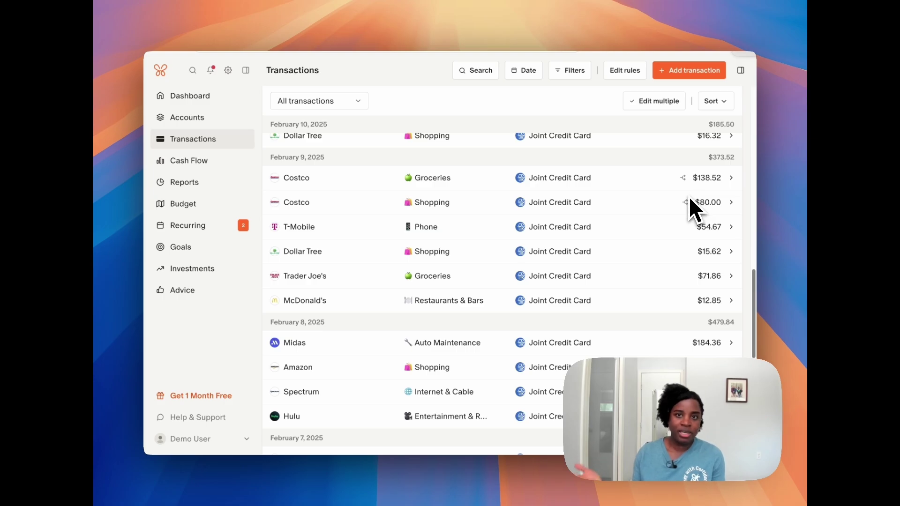
# Open the splits of the $138.52 Costco transaction and try removing both, discarding the change and closing the details
pyautogui.click(732, 177)
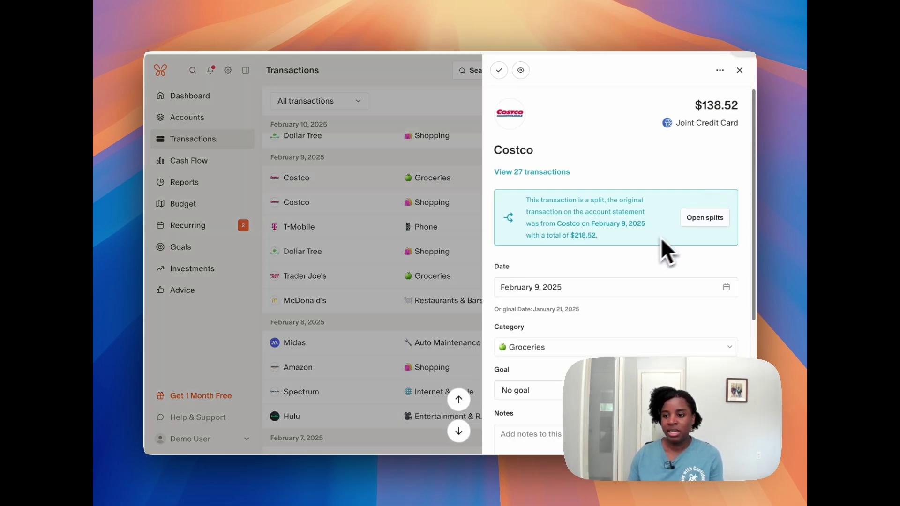
pyautogui.click(701, 220)
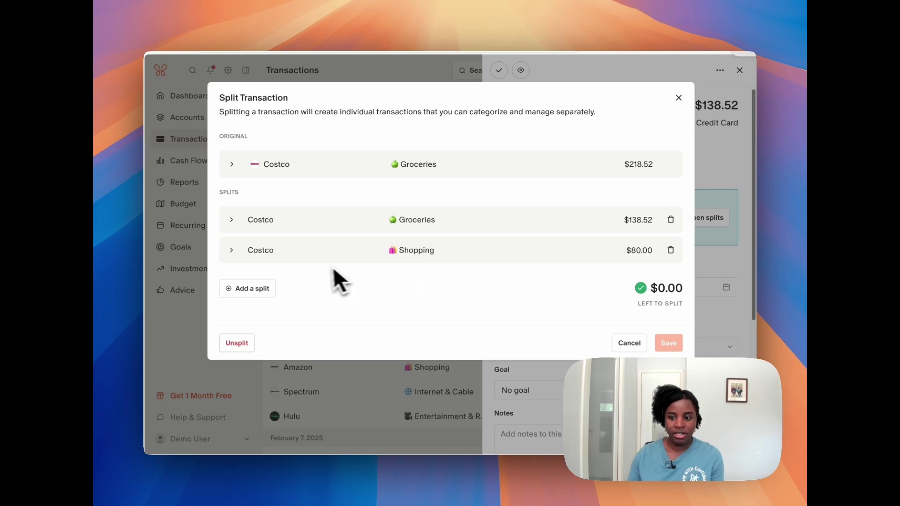
pyautogui.click(670, 250)
pyautogui.click(671, 220)
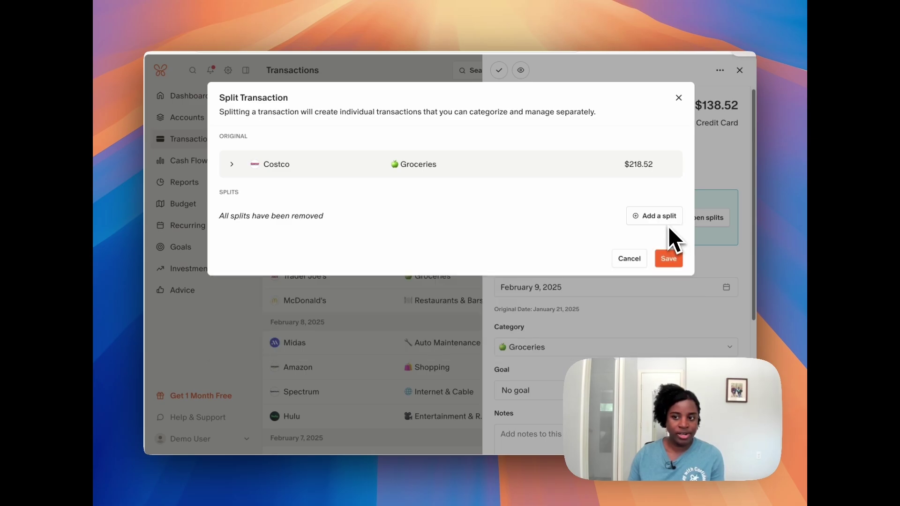
pyautogui.click(637, 262)
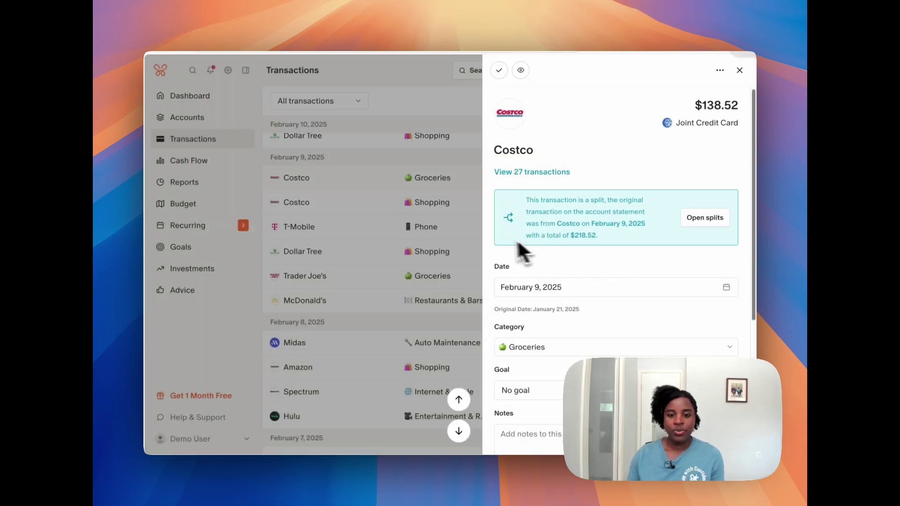
pyautogui.click(456, 237)
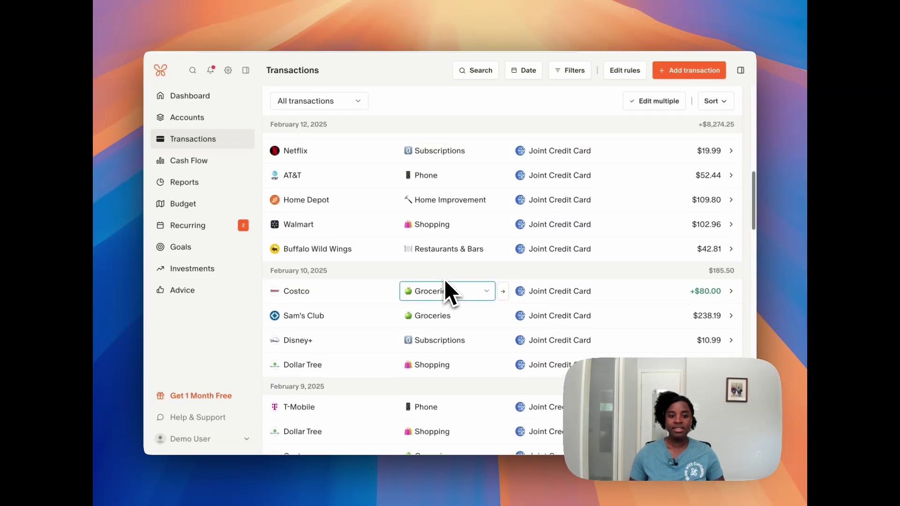
# Open the February 13, 2025 Delta Airlines transaction and look through the tags that can be assigned to it
pyautogui.scroll(10, 443, 279)
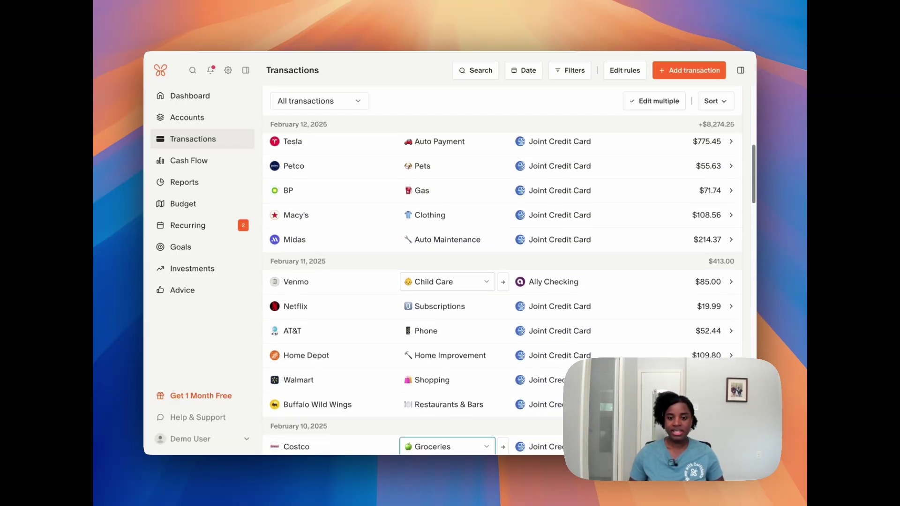
pyautogui.scroll(5, 447, 285)
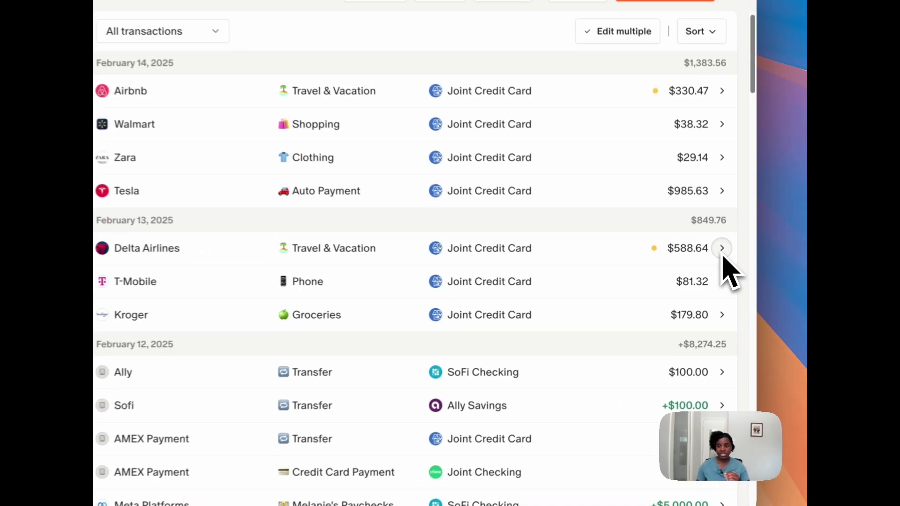
pyautogui.click(731, 260)
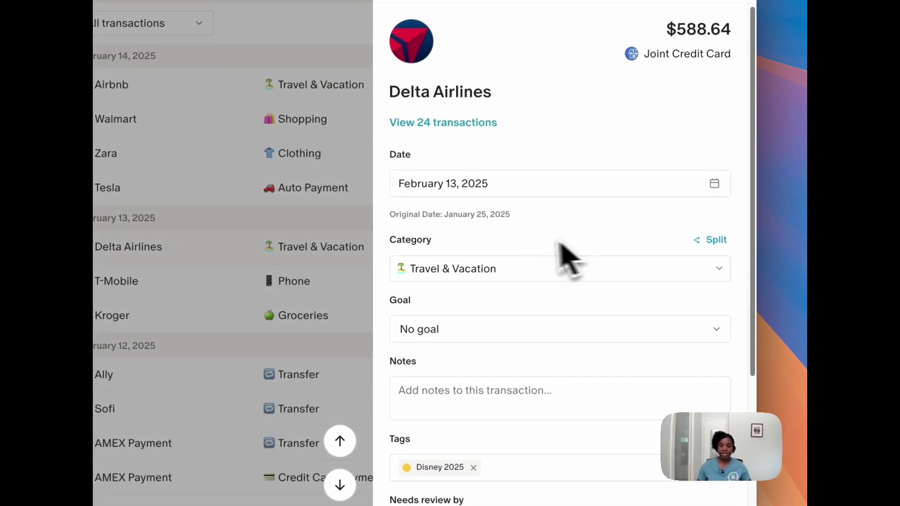
pyautogui.scroll(-5, 558, 258)
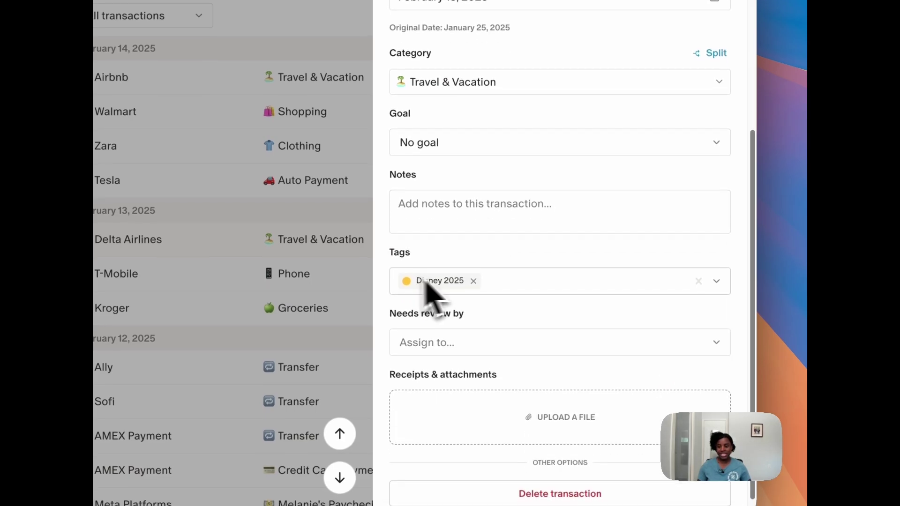
pyautogui.click(717, 293)
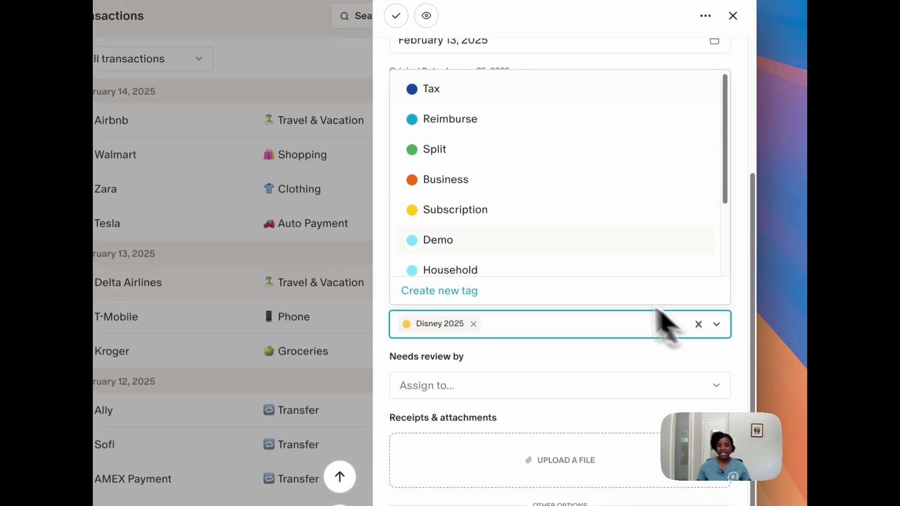
pyautogui.scroll(-3, 497, 197)
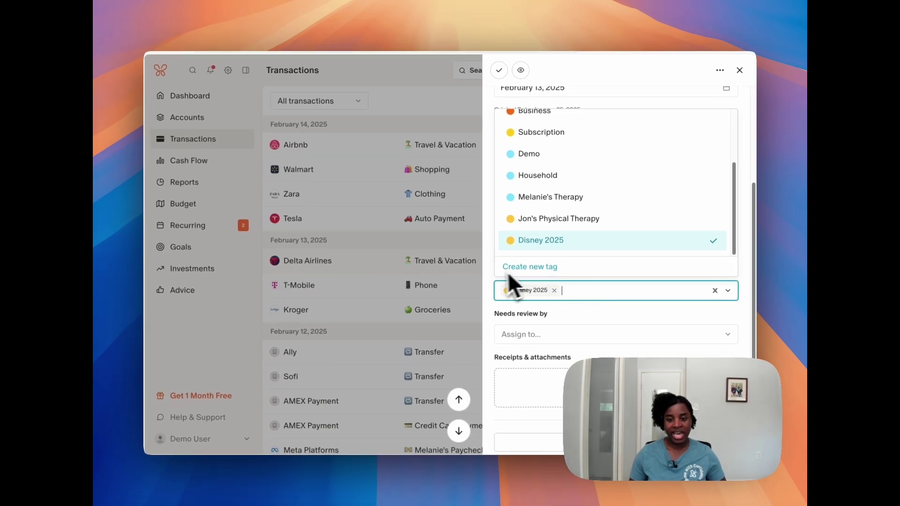
pyautogui.click(436, 271)
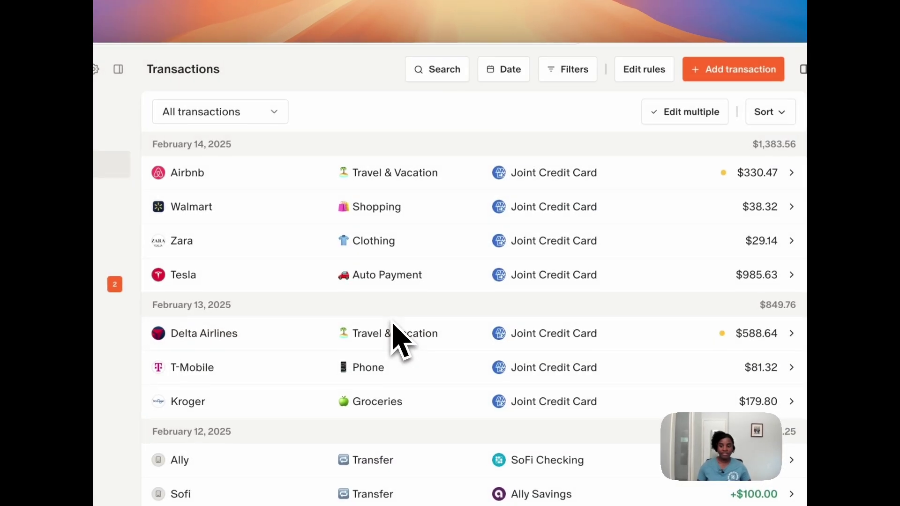
# Filter the transactions by the Disney 2025 tag
pyautogui.click(567, 74)
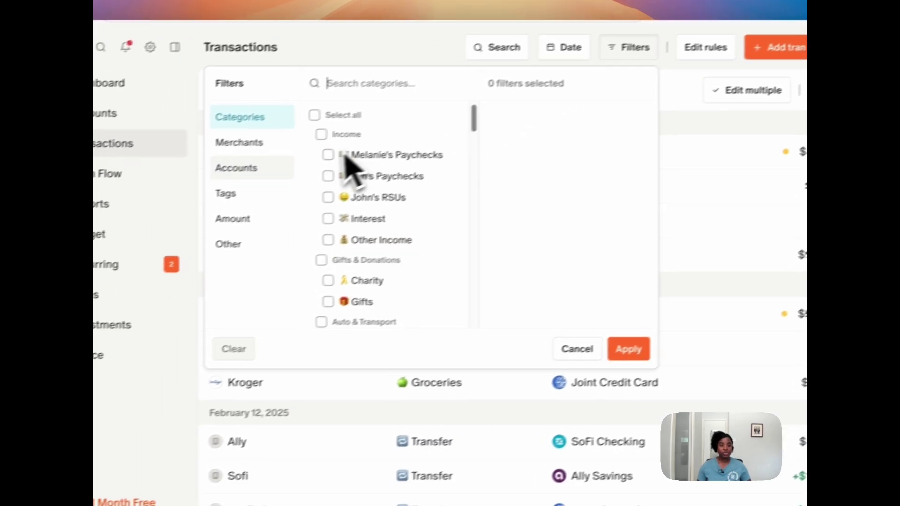
pyautogui.click(257, 194)
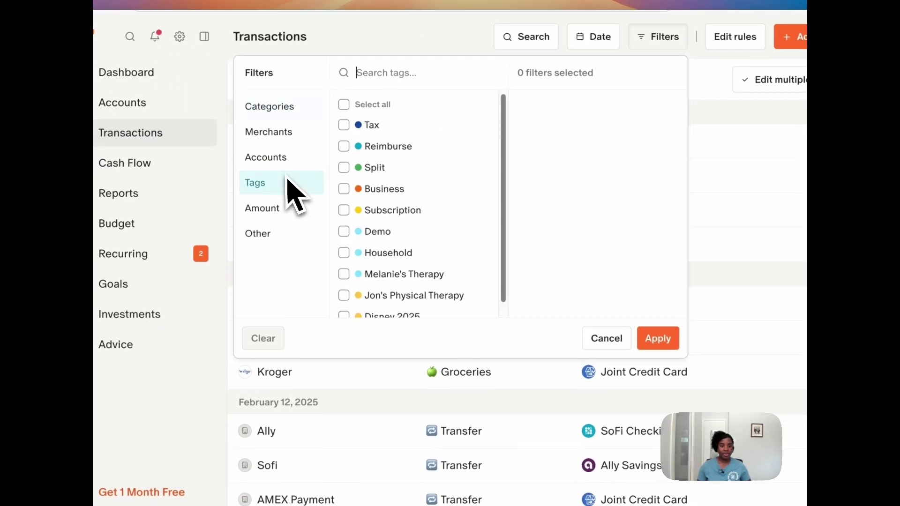
pyautogui.scroll(-1, 316, 230)
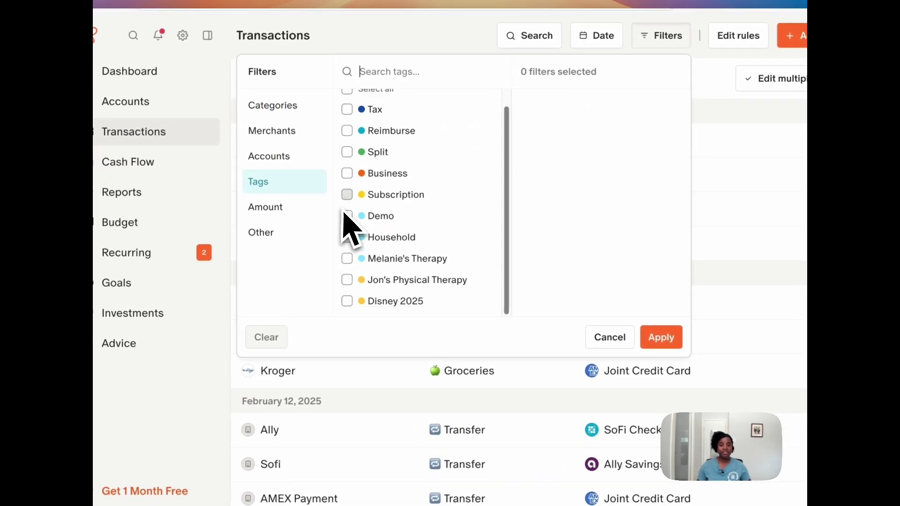
pyautogui.click(347, 301)
pyautogui.click(661, 337)
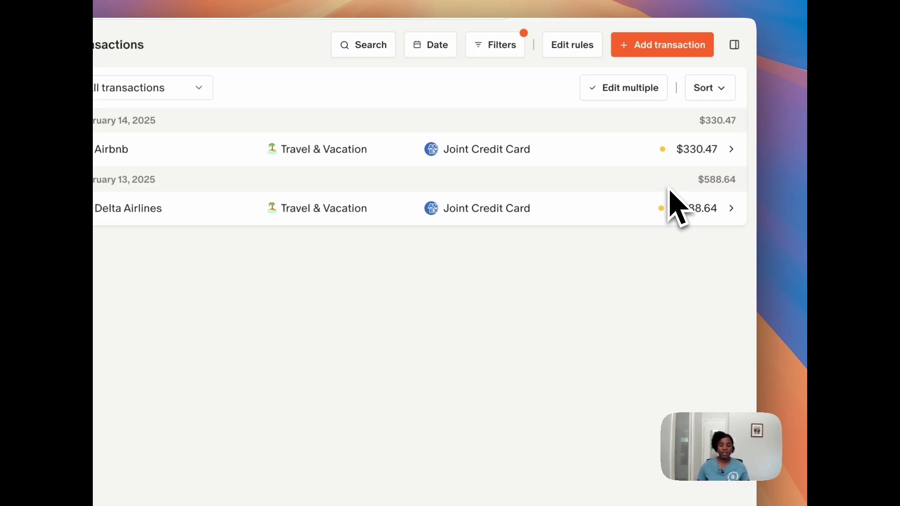
# Clear the tag filter to list all transactions again
pyautogui.click(501, 49)
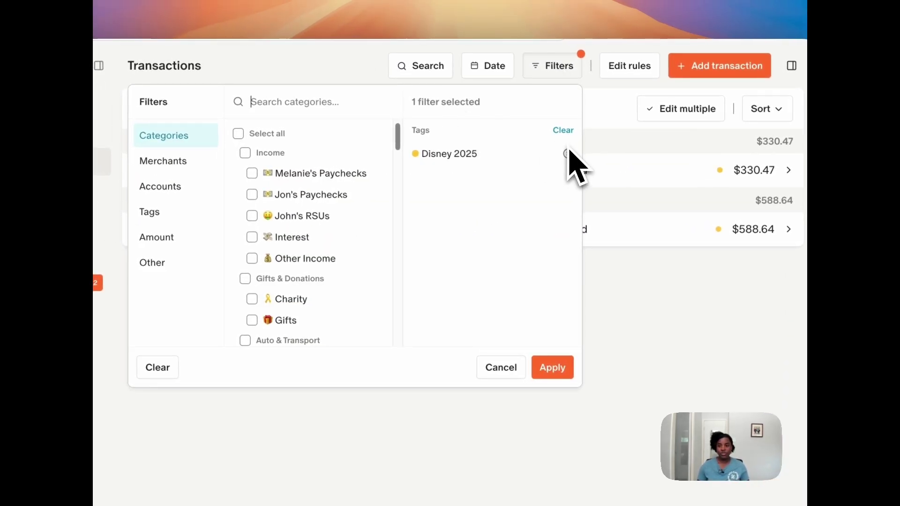
pyautogui.click(563, 131)
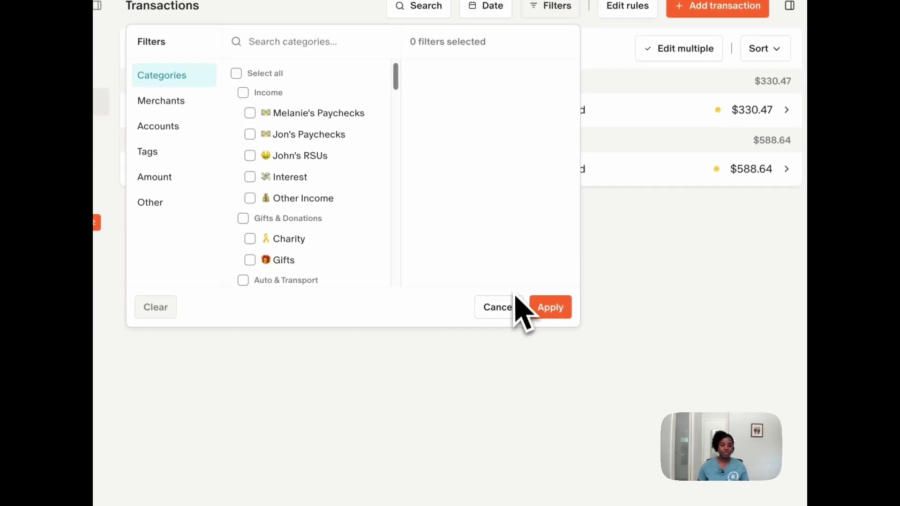
pyautogui.click(550, 302)
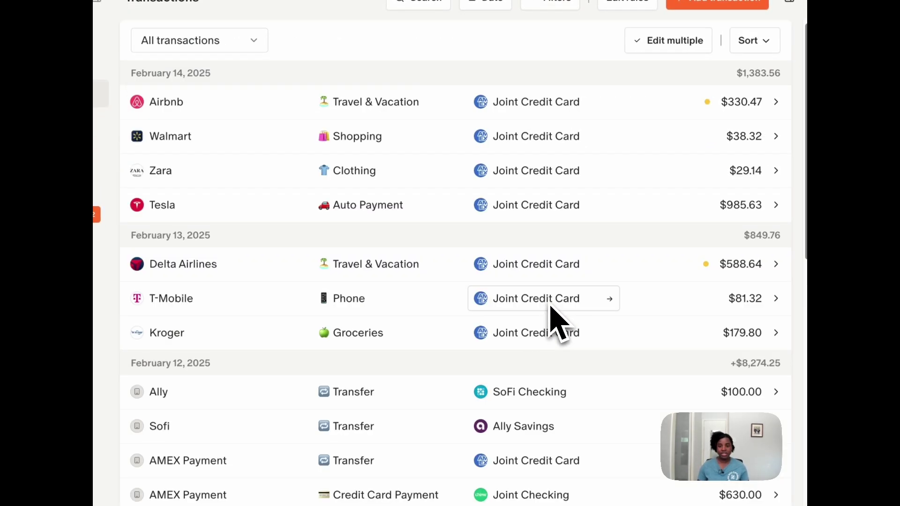